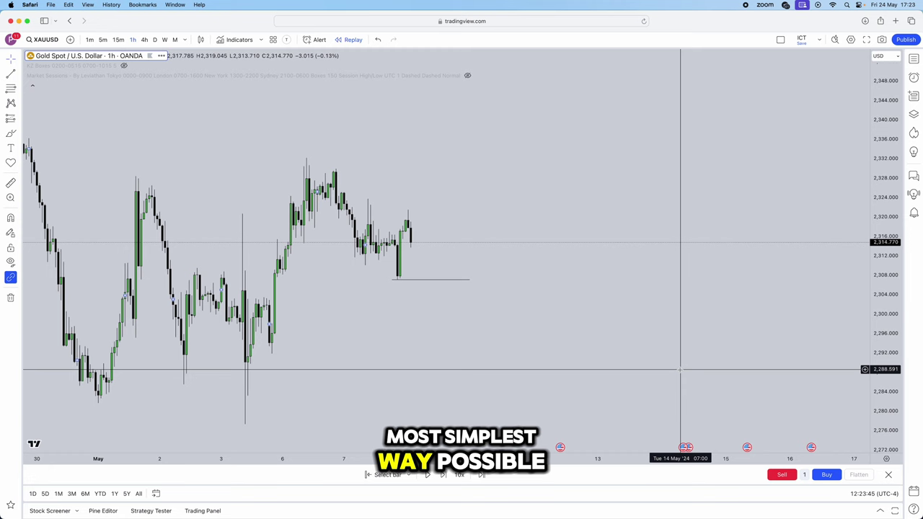
# Step: Bring Telegram into view, review the ZMN Trades channel's gold trade and payout posts from 8 to 14 May, and move its window aside
pyautogui.moveTo(0, 32); pyautogui.dragTo(545, 75)
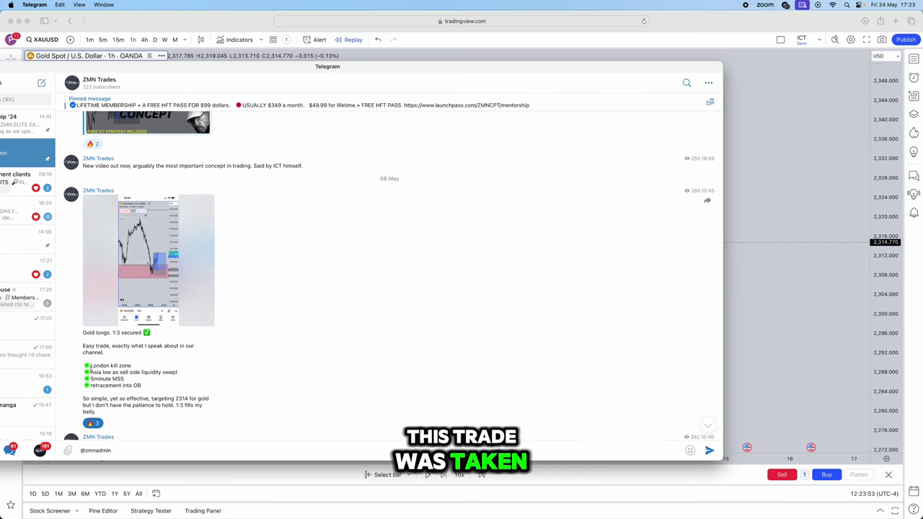
pyautogui.scroll(-10, 264, 328)
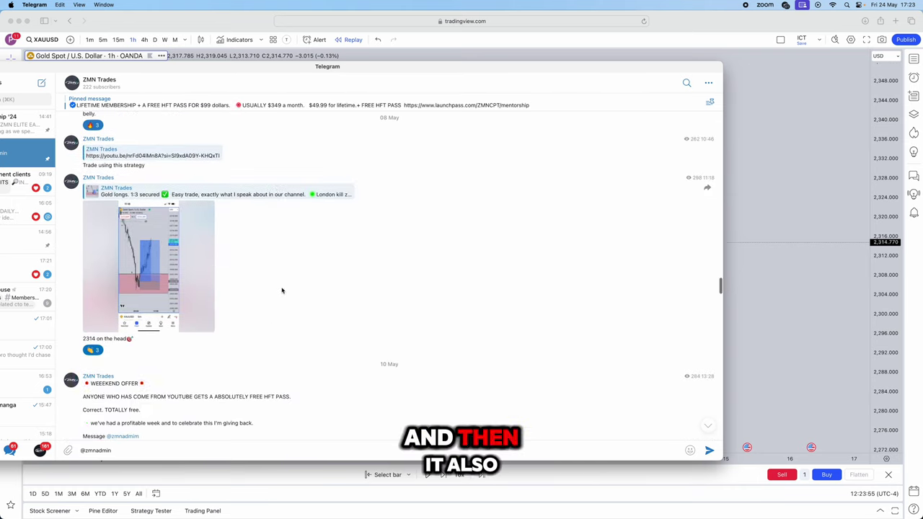
pyautogui.scroll(-10, 286, 290)
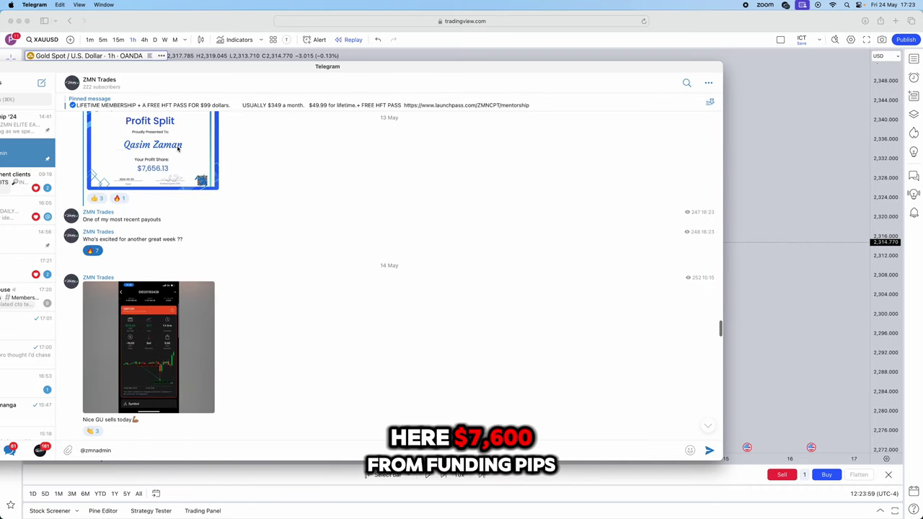
pyautogui.scroll(1, 292, 210)
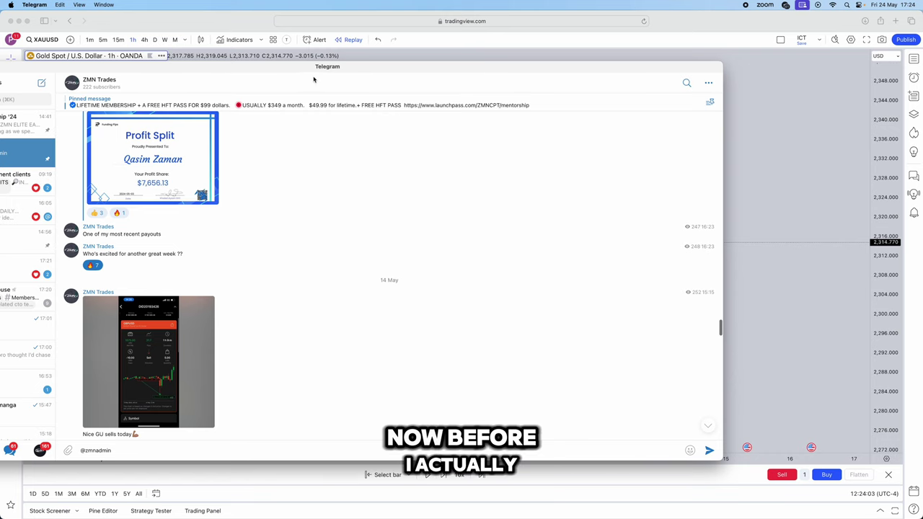
pyautogui.moveTo(313, 73); pyautogui.dragTo(1, 80)
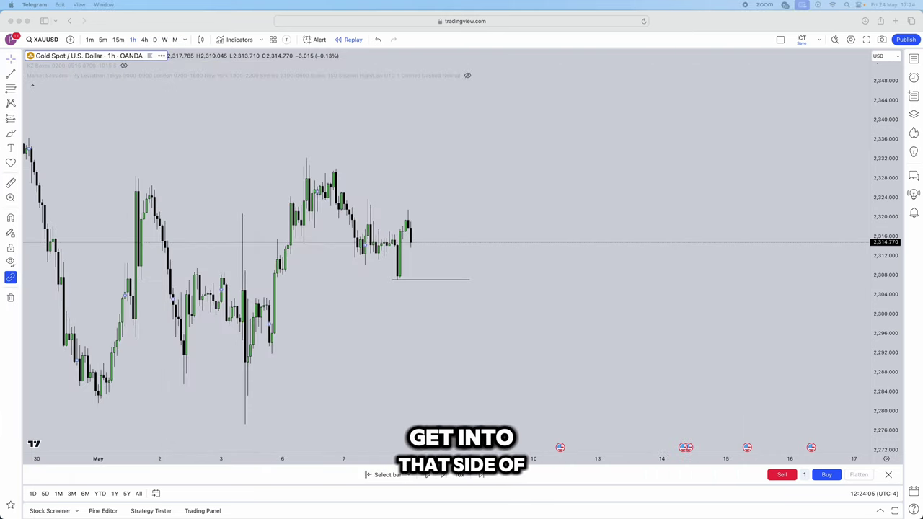
# Step: Return to the XAUUSD chart and add a text note in the empty area reading "LOKZ 2AM- 5AM" and "NOKZ 7AM-10AM" on separate lines
pyautogui.click(537, 247)
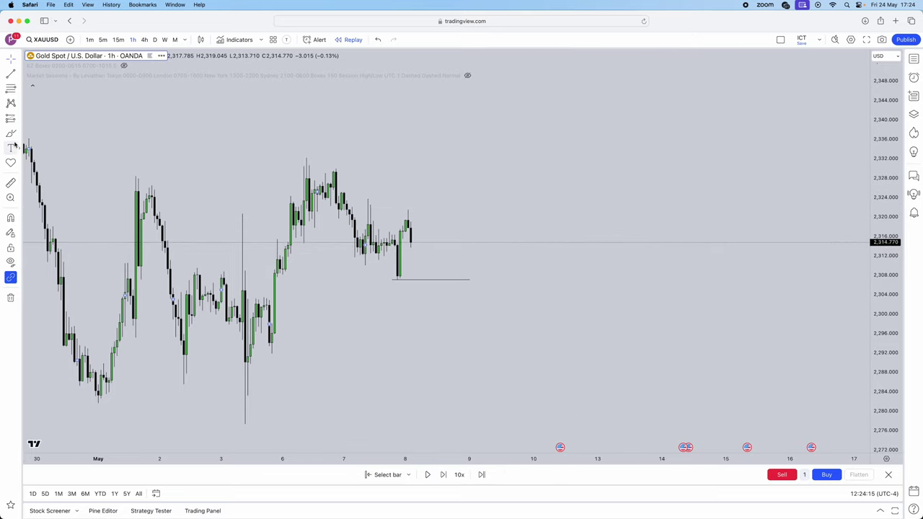
pyautogui.click(637, 104)
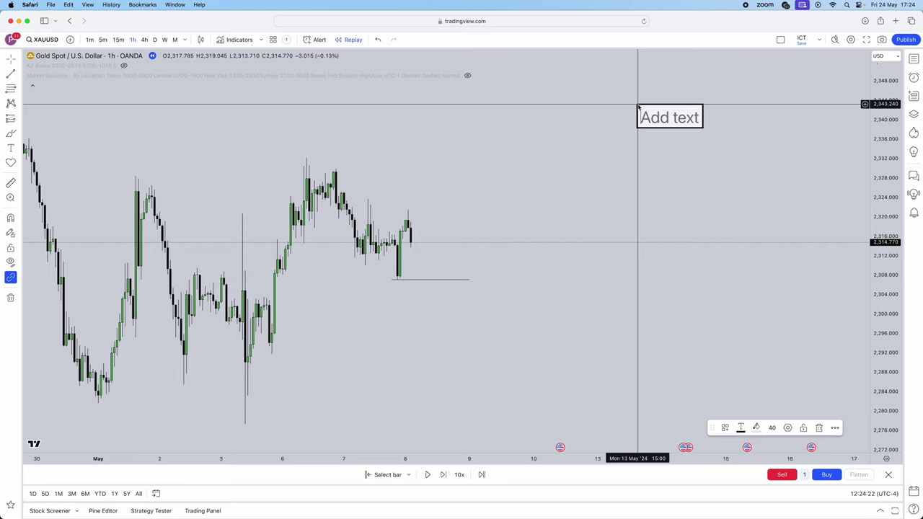
pyautogui.write('LOK')
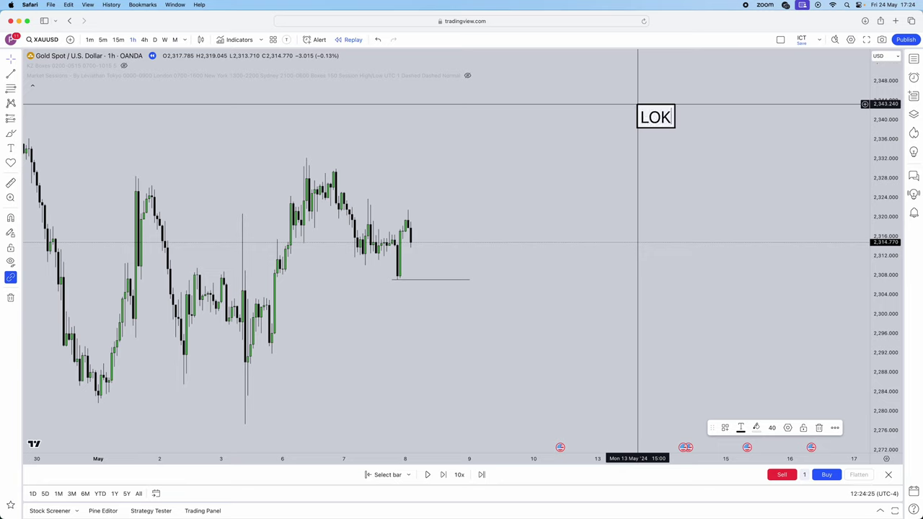
pyautogui.write('Z 2')
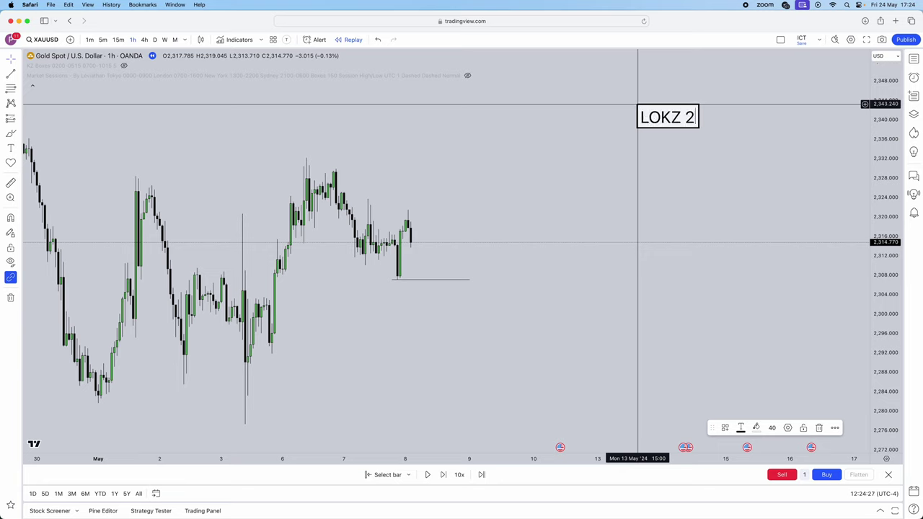
pyautogui.write('AM-')
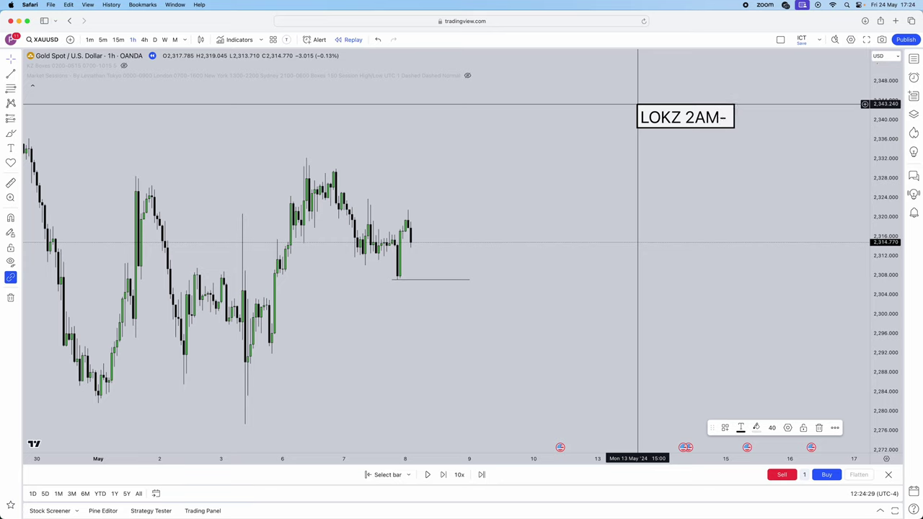
pyautogui.write(' 5AM')
pyautogui.press('Return')
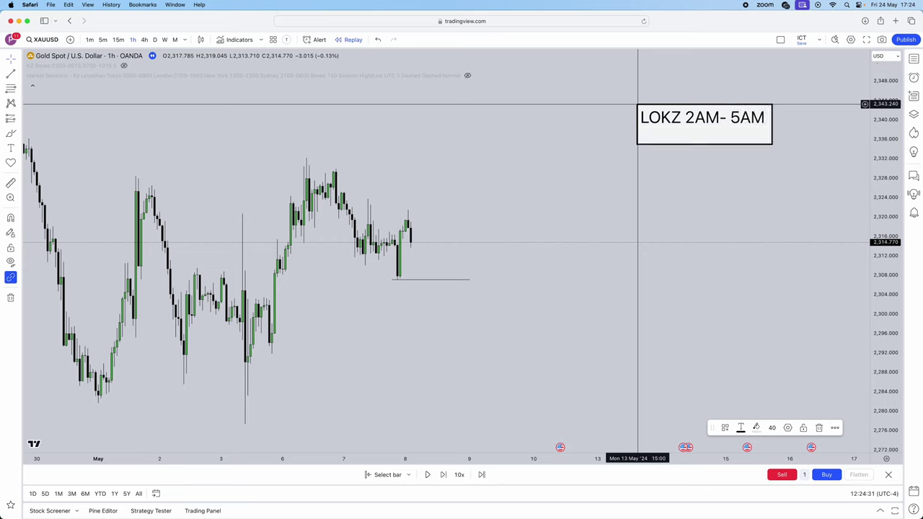
pyautogui.write('NOKZ 7AM-10AM')
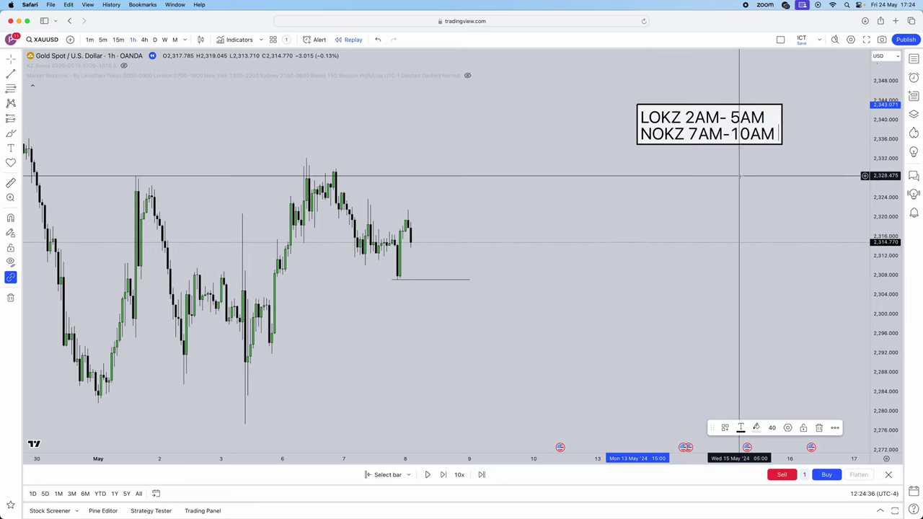
pyautogui.click(738, 324)
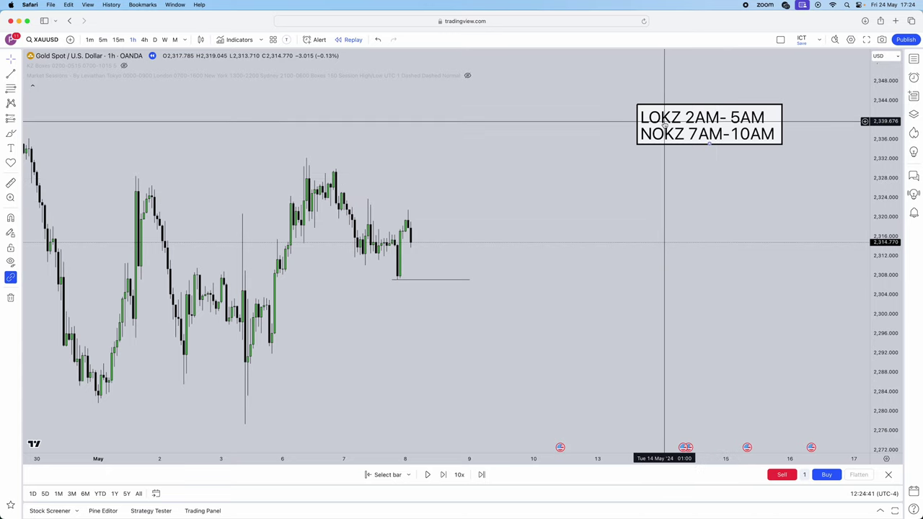
# Step: Set the chart's time zone to (UTC-4) New York
pyautogui.click(867, 494)
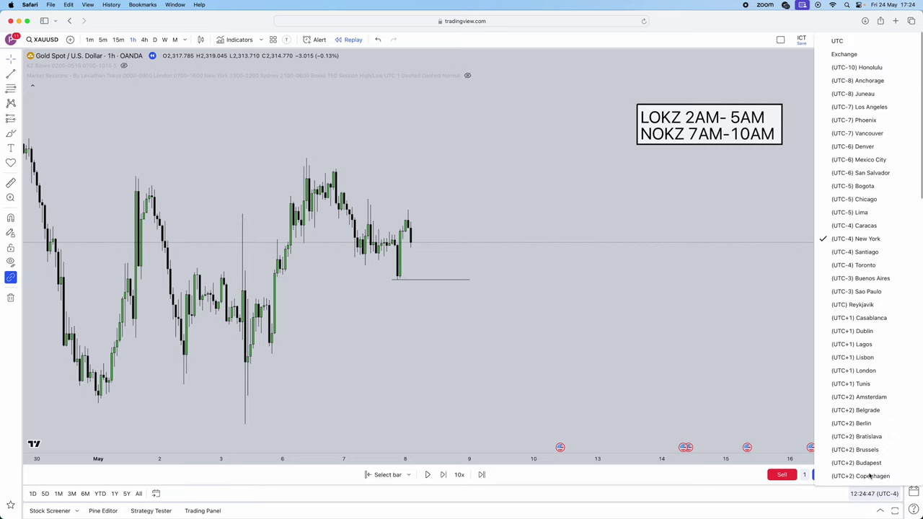
pyautogui.click(848, 240)
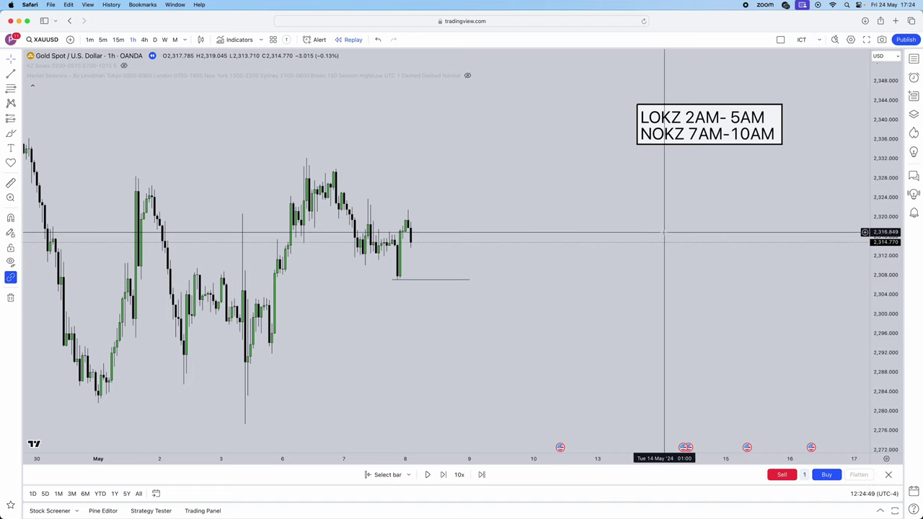
# Step: Extend the kill zone note with a blank line followed by the lines "LIQUIDITY SWEEP", "MSS" and "OB/FVG"
pyautogui.doubleClick(682, 128)
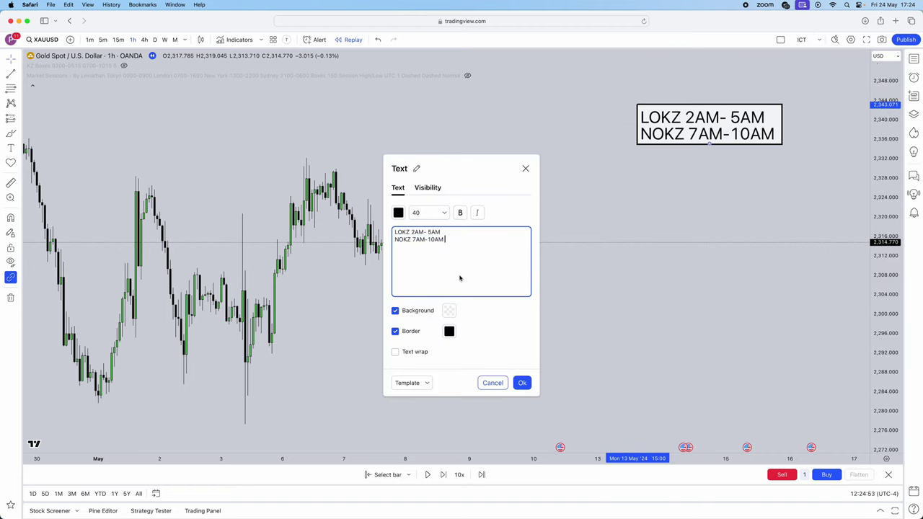
pyautogui.press('Return')
pyautogui.press('Return')
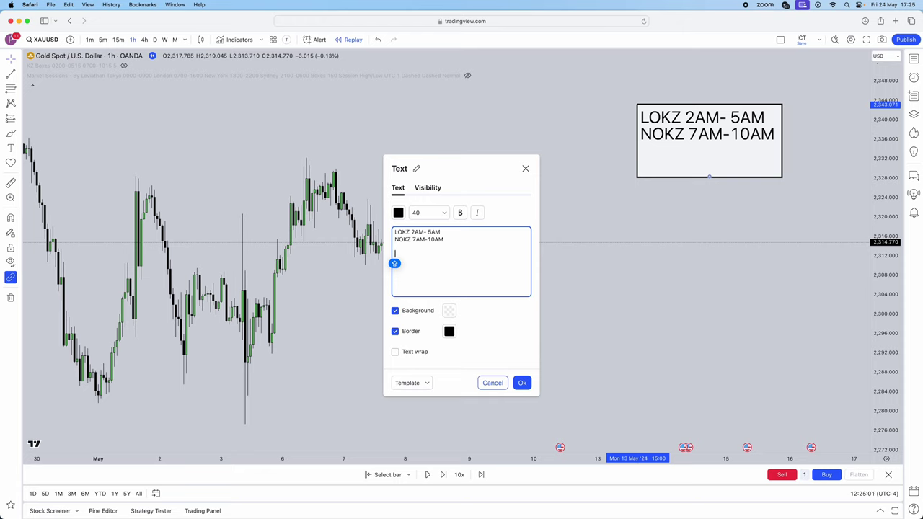
pyautogui.write('LIQUIDITY')
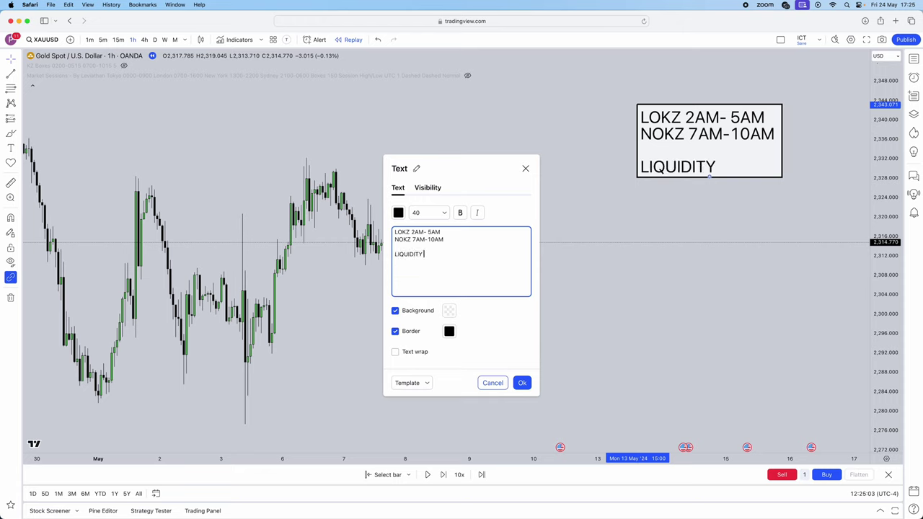
pyautogui.write(' SWEEP')
pyautogui.press('Return')
pyautogui.write('MS')
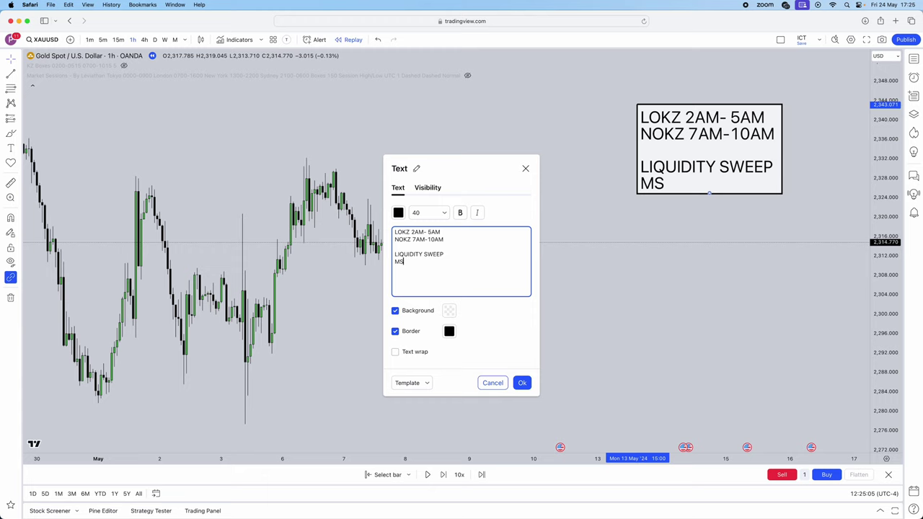
pyautogui.write('S')
pyautogui.press('Return')
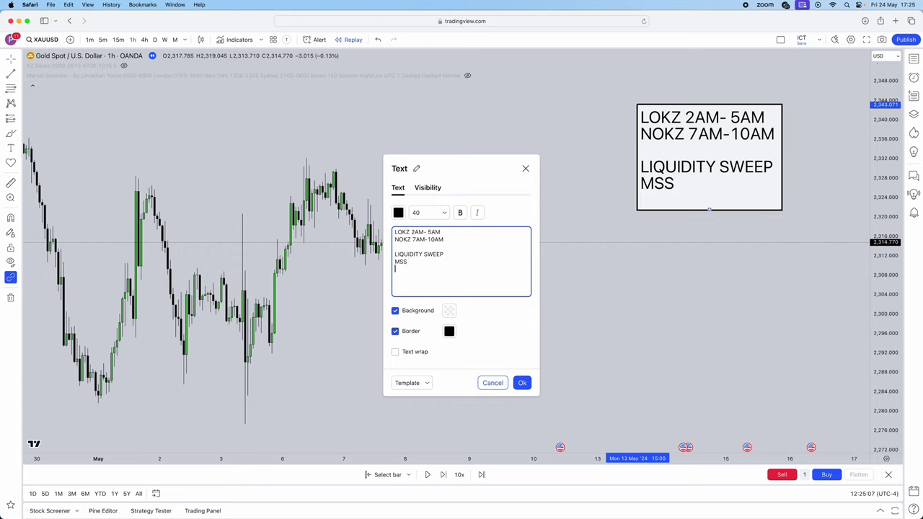
pyautogui.write('OB/FVG')
# Step: Finish the note with a blank line and "EURUSD,GBPUSD,XAUUSD", and reposition it higher and further left on the chart
pyautogui.press('Return')
pyautogui.press('Return')
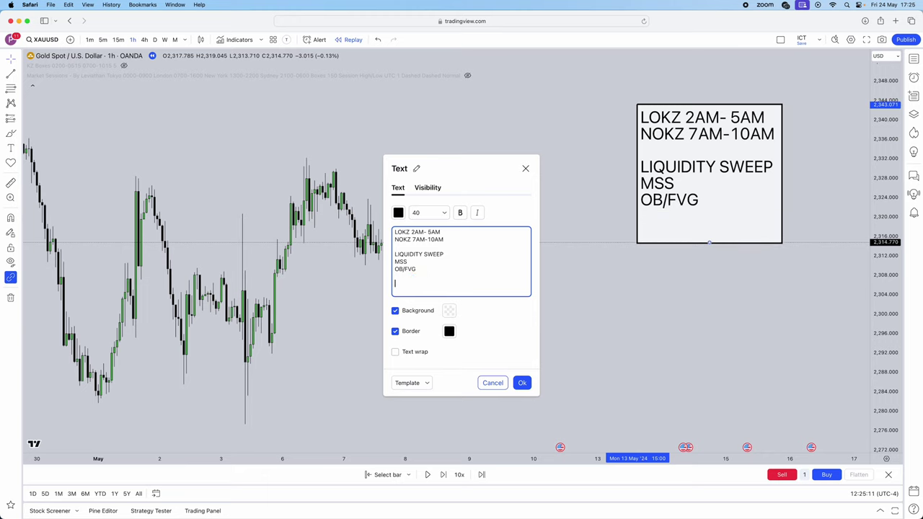
pyautogui.write('EURUSD,GBPUS')
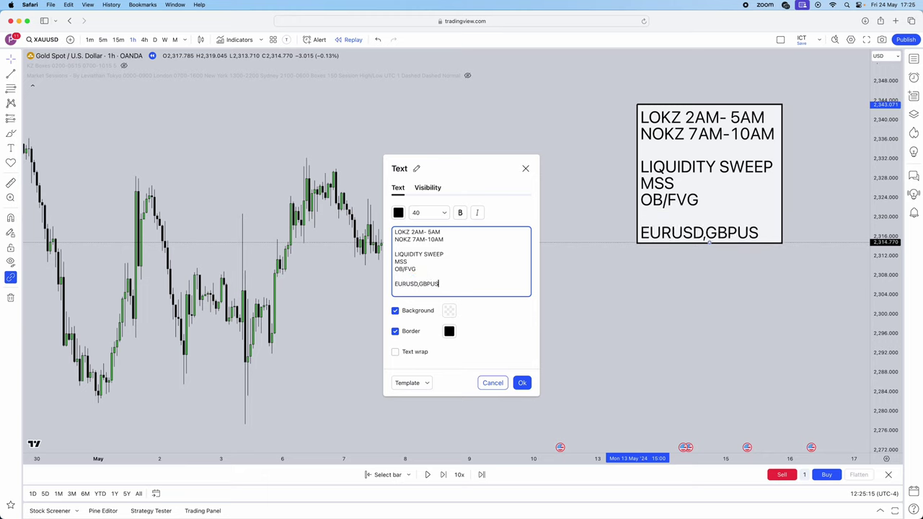
pyautogui.write('D,XAUUSD')
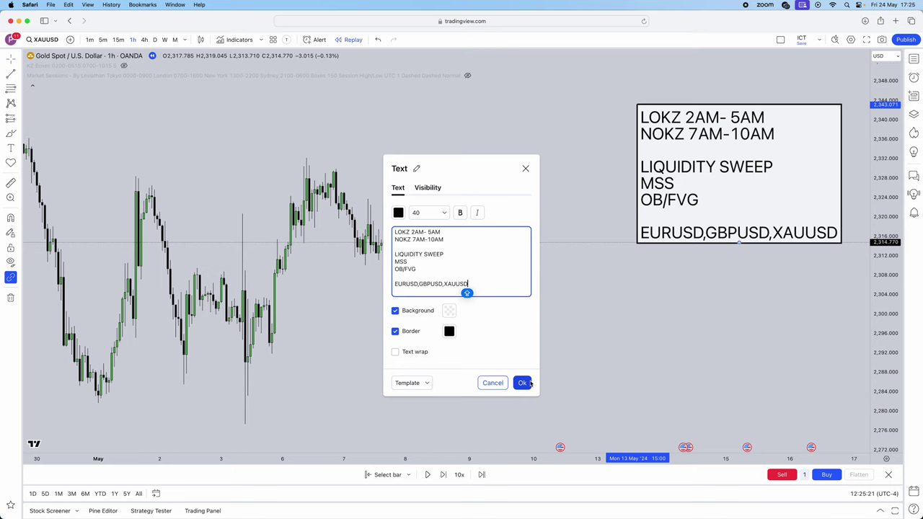
pyautogui.click(523, 383)
pyautogui.moveTo(700, 214); pyautogui.dragTo(661, 184)
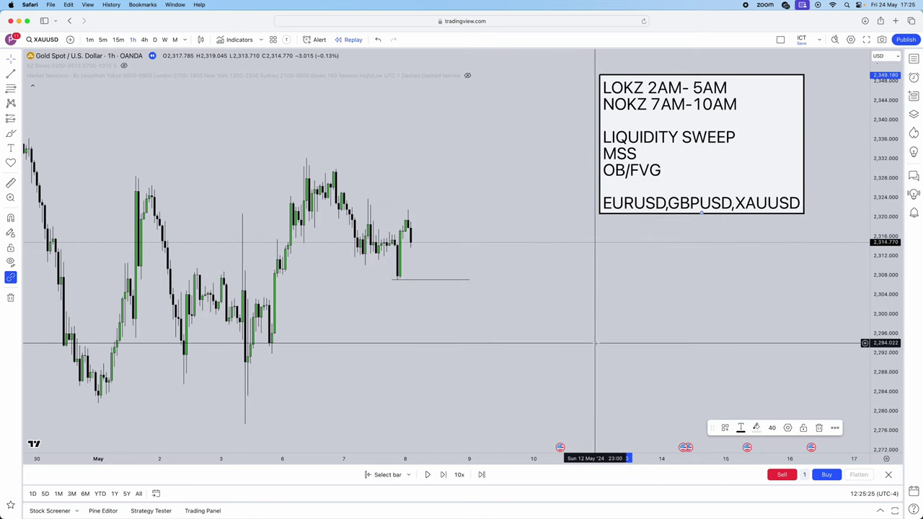
pyautogui.moveTo(594, 344); pyautogui.dragTo(597, 354)
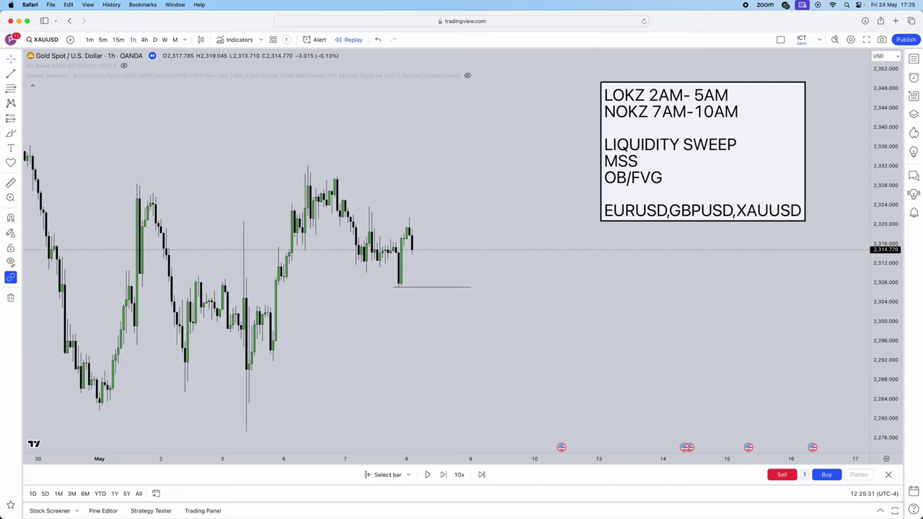
# Step: Switch to Telegram and review the 8 May gold long trade posts and their checklist in the ZMN Trades channel
pyautogui.moveTo(0, 61); pyautogui.dragTo(575, 68)
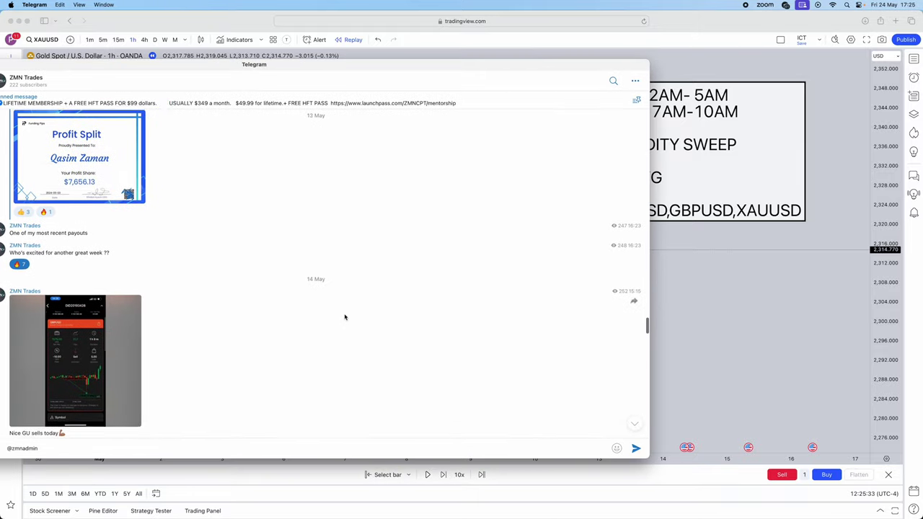
pyautogui.scroll(15, 345, 317)
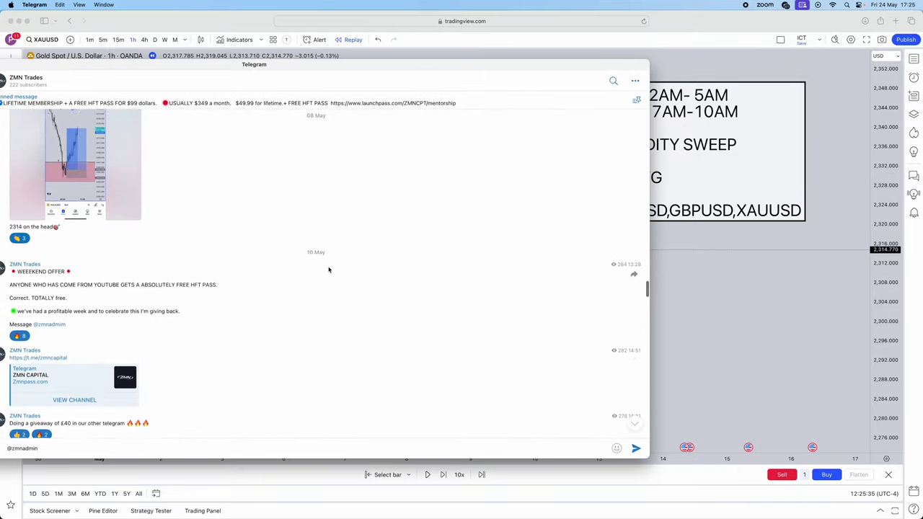
pyautogui.scroll(5, 328, 270)
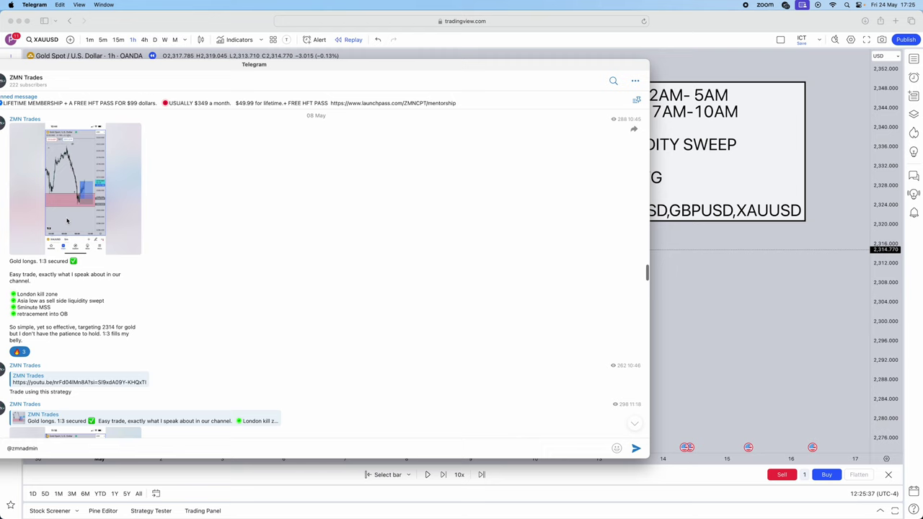
pyautogui.scroll(-5, 102, 270)
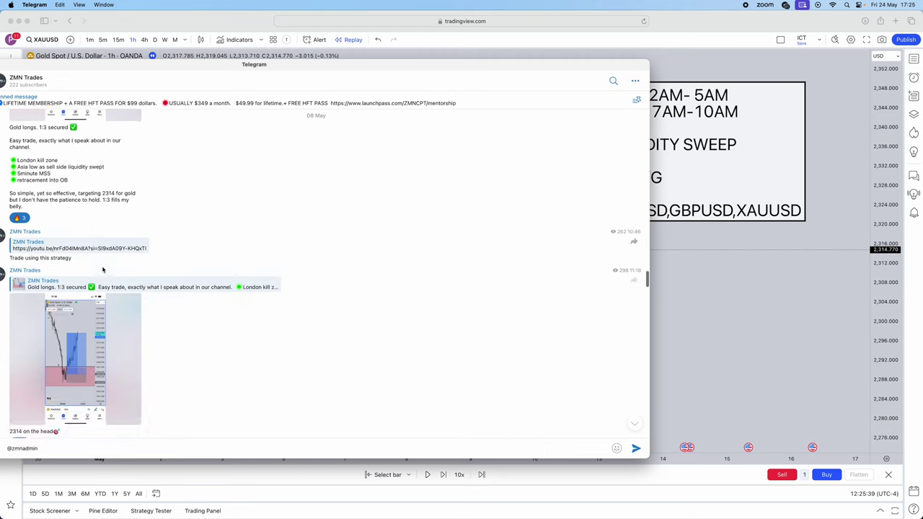
pyautogui.scroll(-12, 102, 270)
pyautogui.scroll(8, 144, 257)
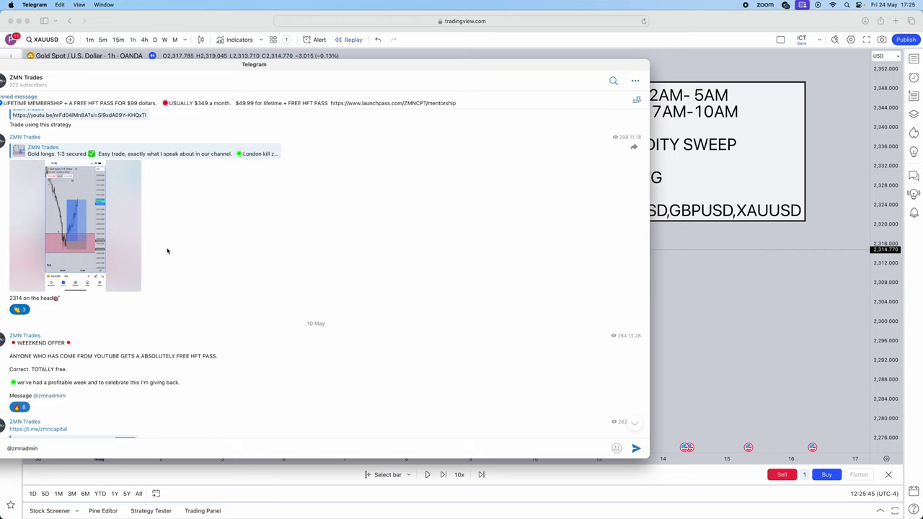
pyautogui.scroll(1, 127, 264)
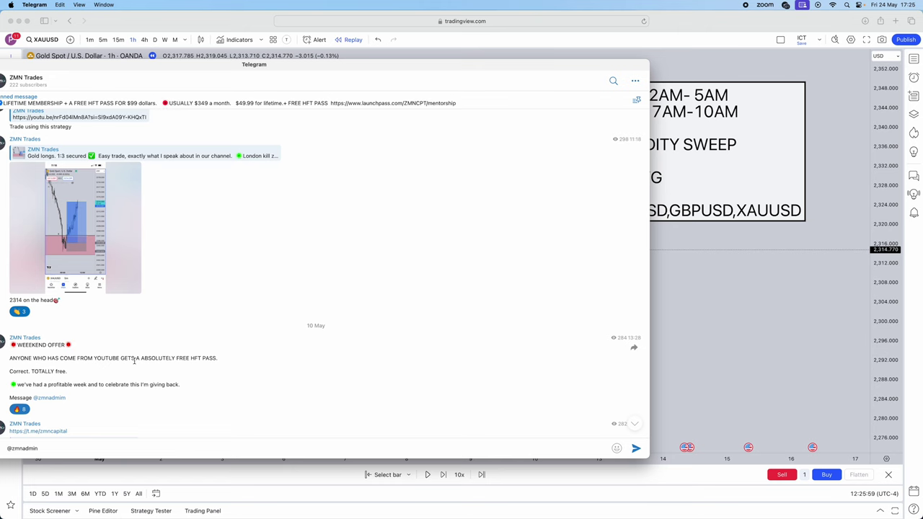
# Step: Reposition the Telegram window and look through the ZMN ELITE EA and Course topics of ZMN Mentorship '24, including the lesson videos
pyautogui.doubleClick(341, 70)
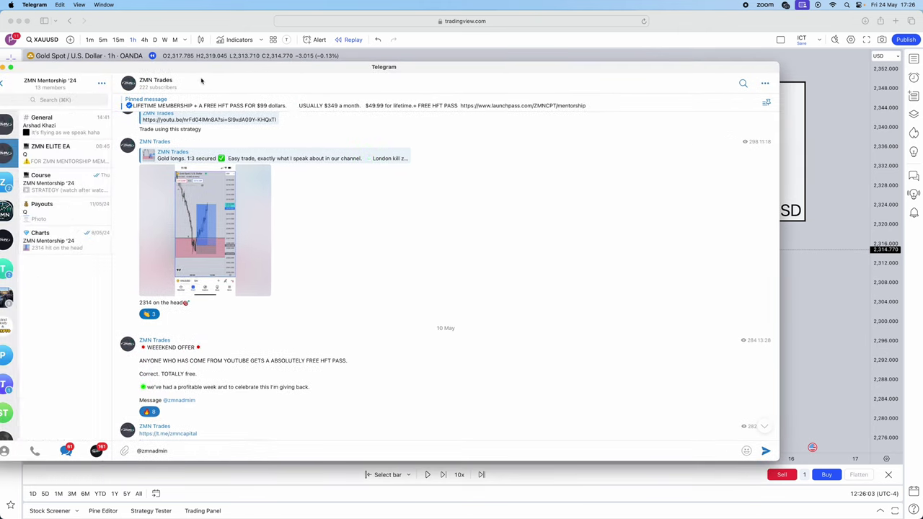
pyautogui.moveTo(201, 81); pyautogui.dragTo(175, 79)
pyautogui.click(43, 121)
pyautogui.click(62, 155)
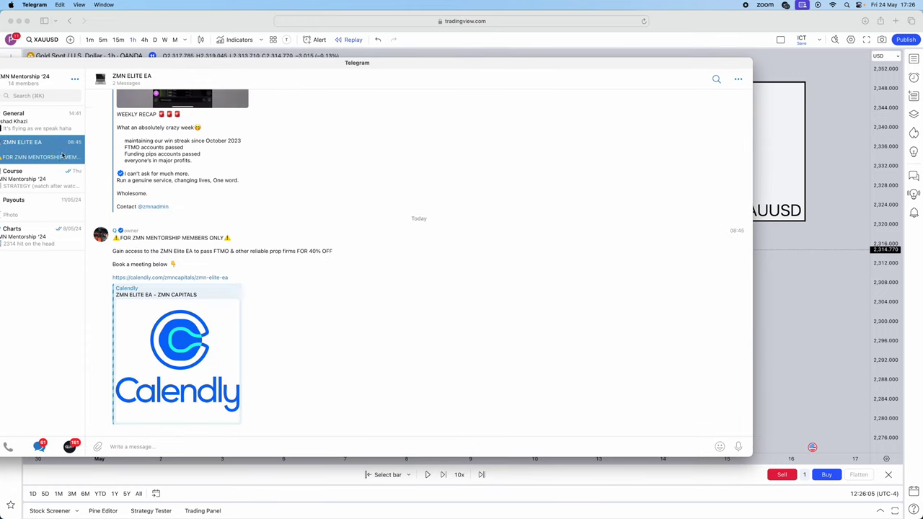
pyautogui.click(44, 178)
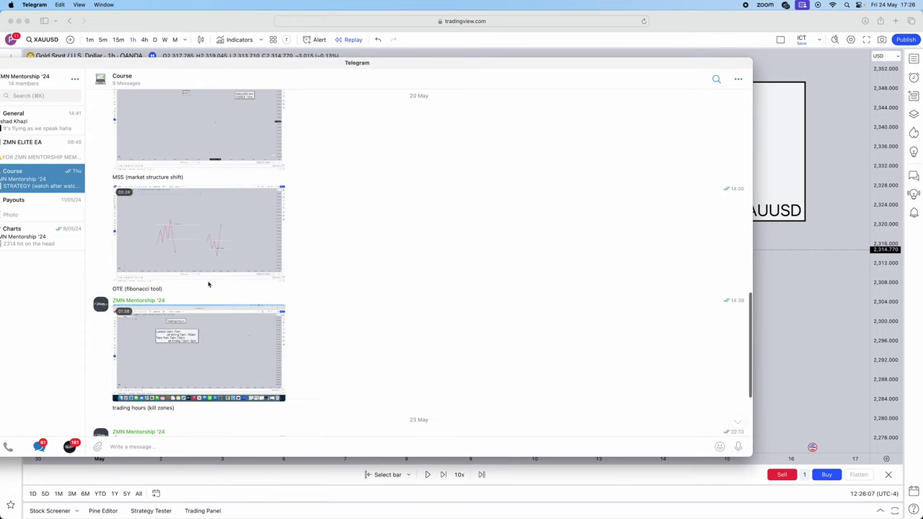
pyautogui.scroll(8, 213, 281)
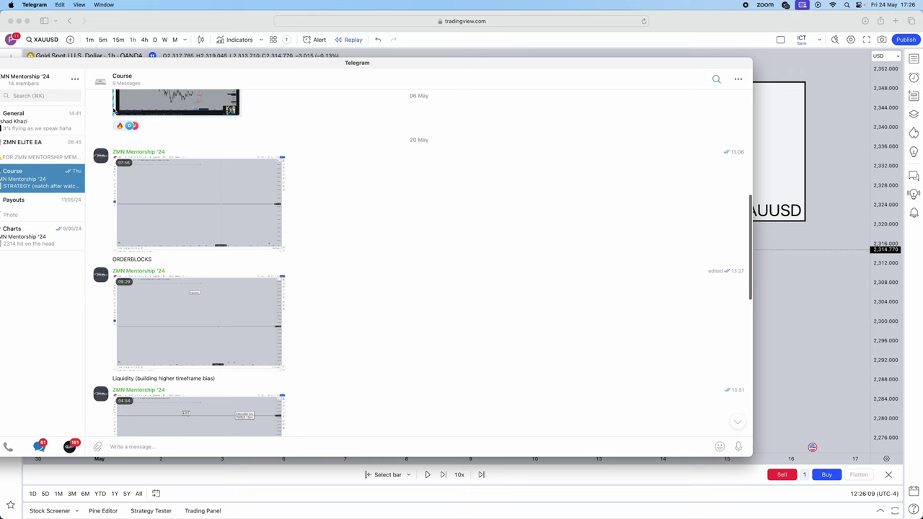
# Step: Look over the gold trade posts in Telegram's ZMN Trades channel, and switch back to the XAUUSD chart in TradingView
pyautogui.moveTo(56, 68); pyautogui.dragTo(84, 55)
pyautogui.click(18, 148)
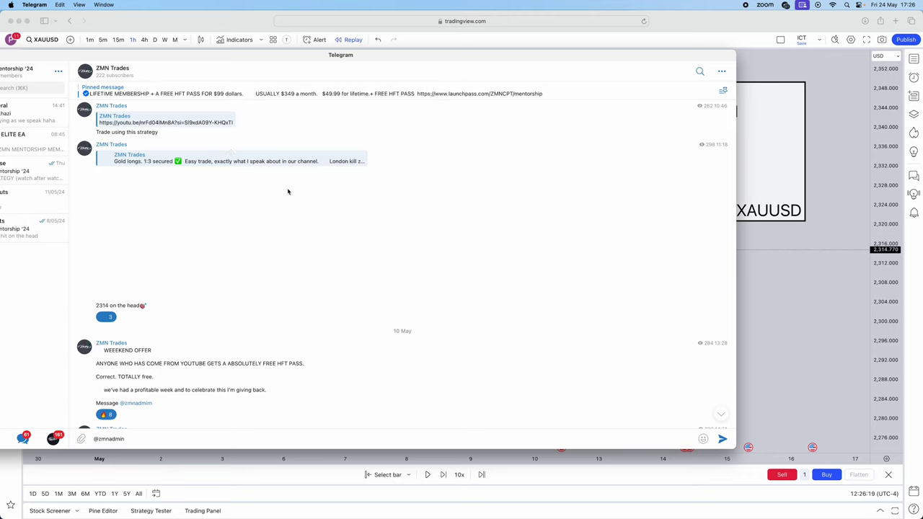
pyautogui.moveTo(319, 58); pyautogui.dragTo(0, 20)
pyautogui.click(322, 278)
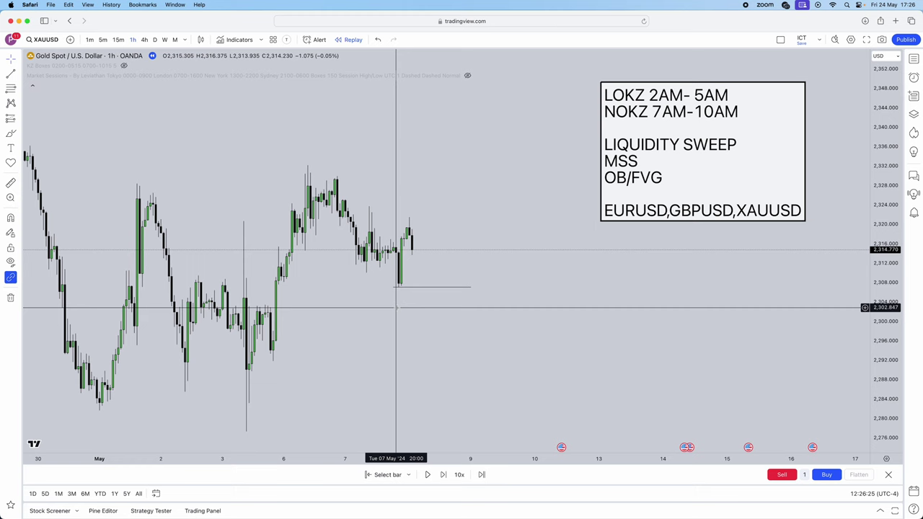
# Step: Move the kill zone note slightly higher on the chart and leave both the note and the trend line deselected
pyautogui.scroll(5, 395, 303)
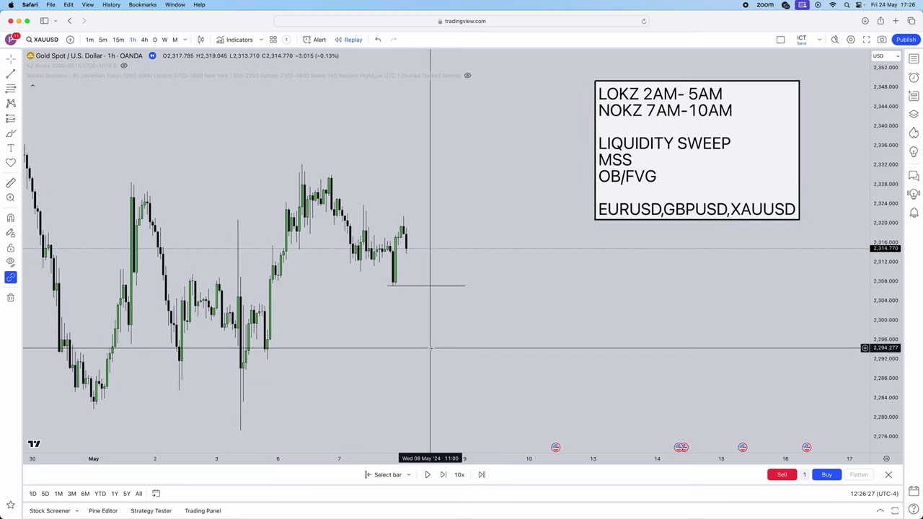
pyautogui.moveTo(631, 181); pyautogui.dragTo(644, 154)
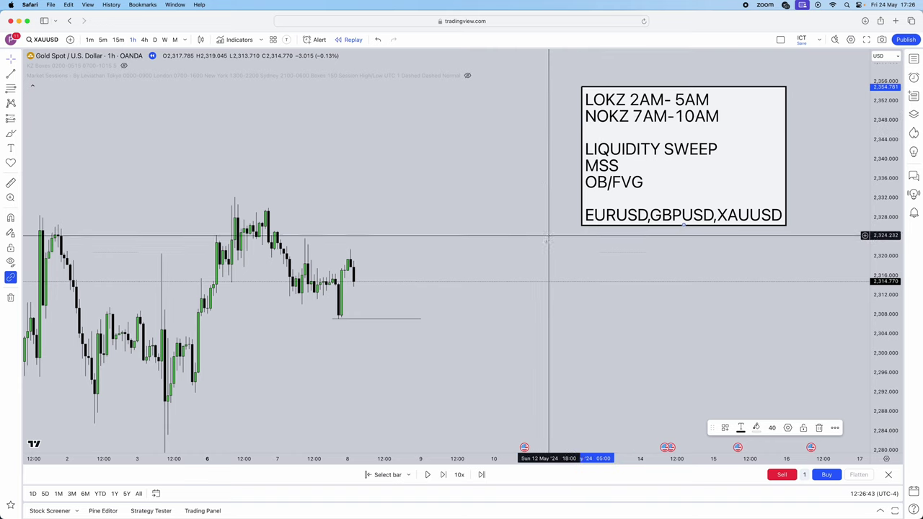
pyautogui.click(514, 263)
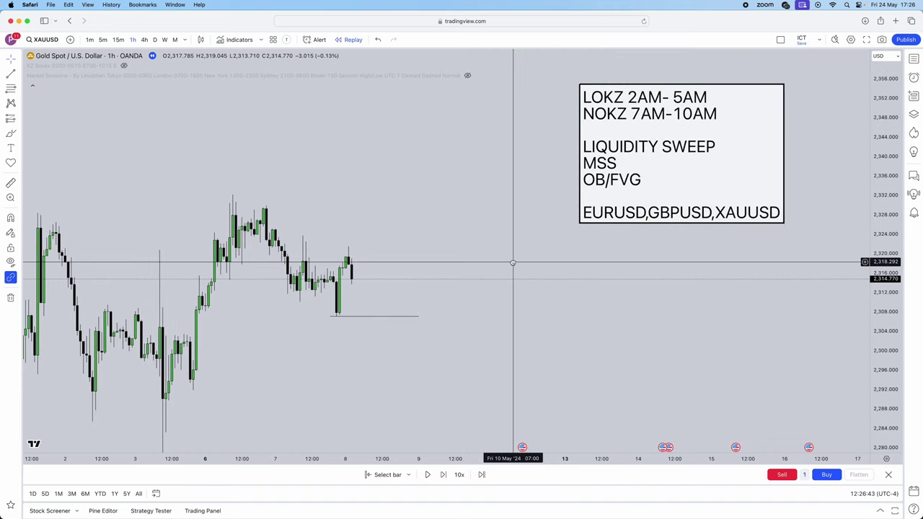
pyautogui.click(364, 316)
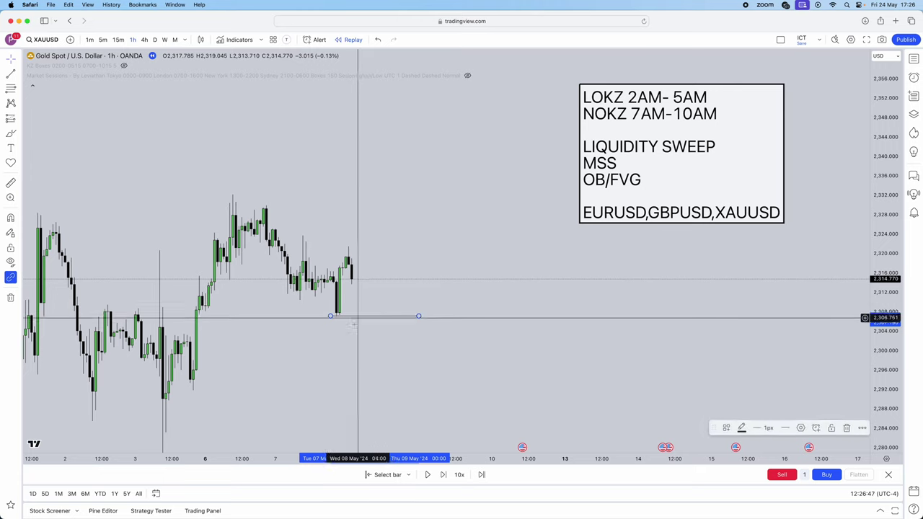
pyautogui.click(356, 325)
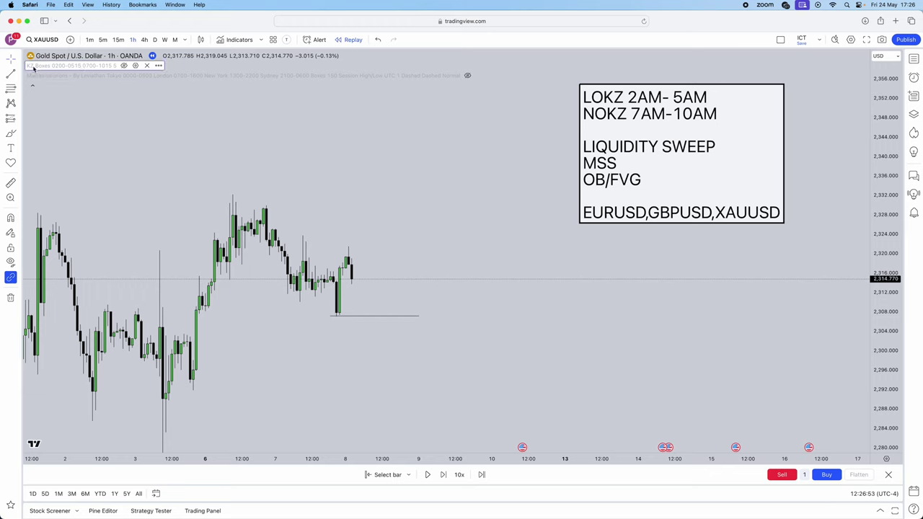
# Step: Show the hidden KZ Boxes indicator on the chart and search the indicator library for "KZ BOXES" without adding anything
pyautogui.click(123, 66)
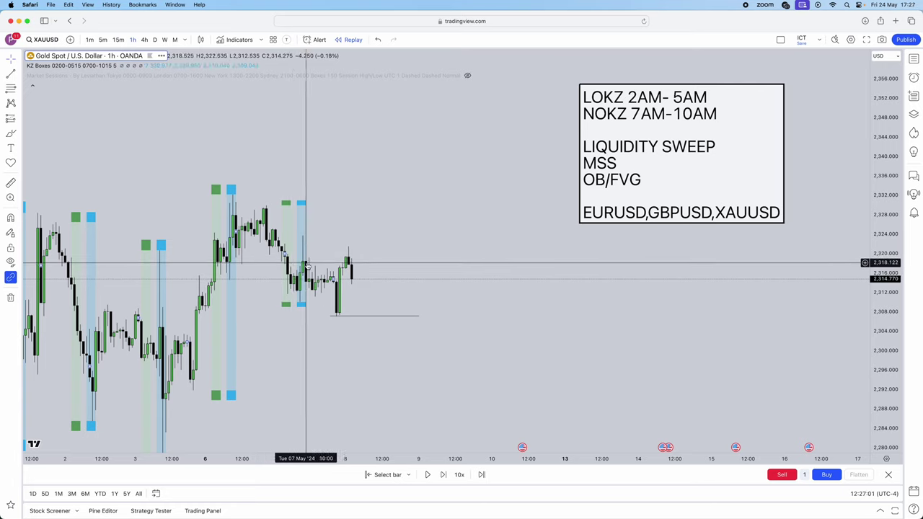
pyautogui.click(240, 39)
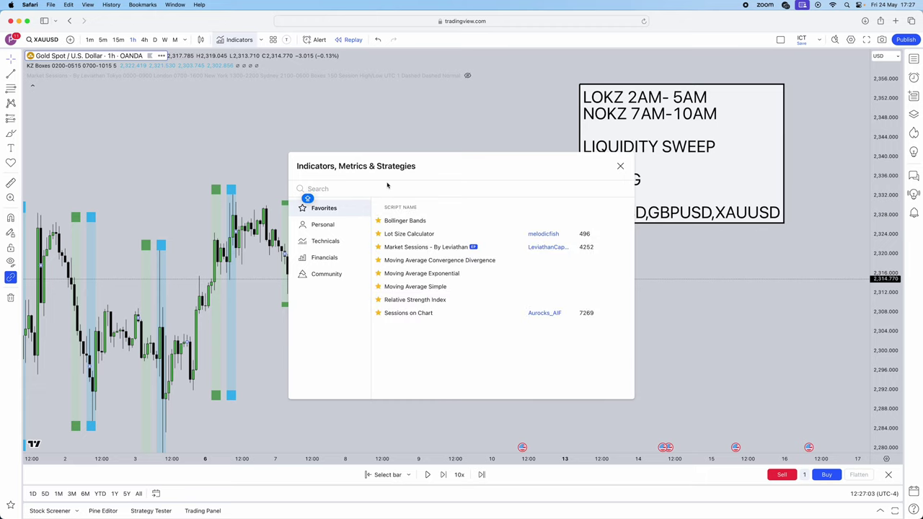
pyautogui.write('KX BOXES')
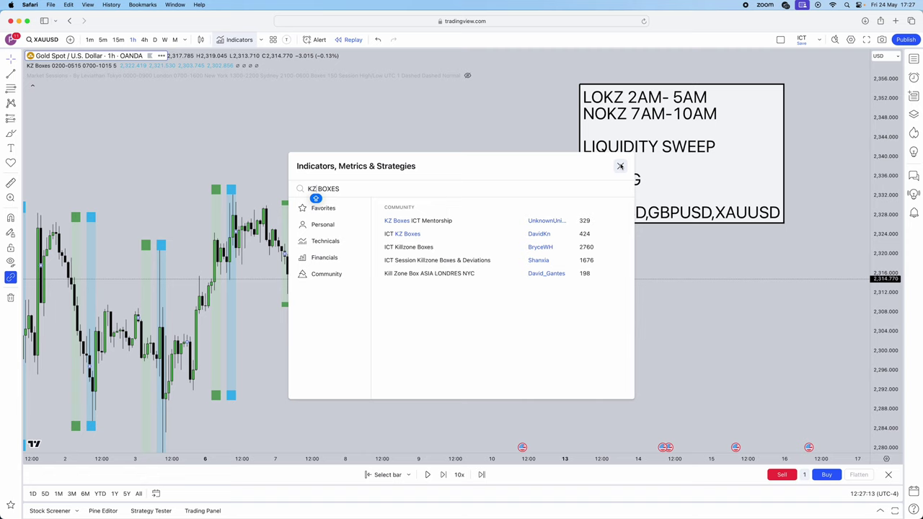
pyautogui.click(621, 166)
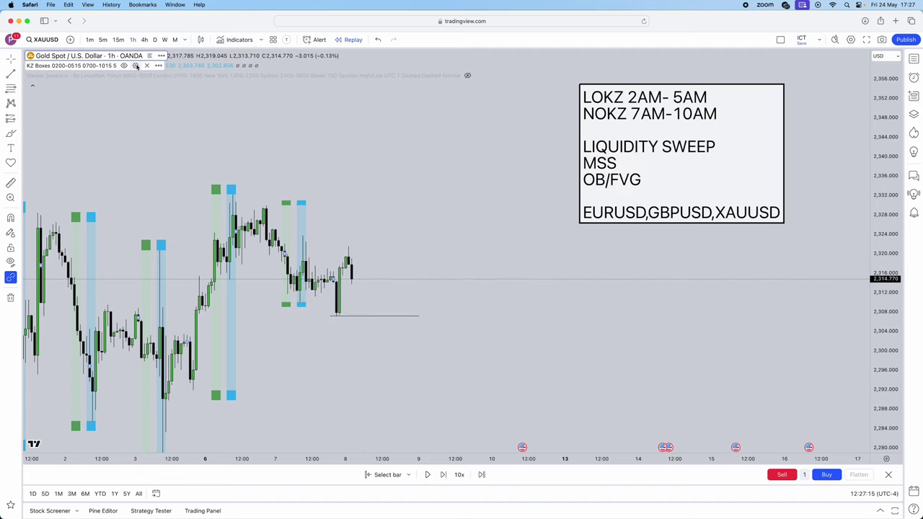
# Step: Review the style settings of the KZ Boxes indicator, including its box fill colors, and close them without changes
pyautogui.click(137, 66)
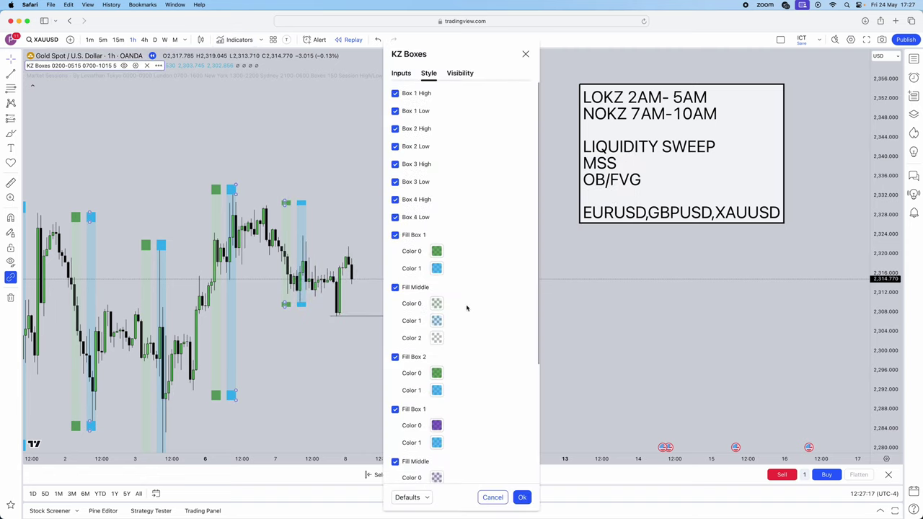
pyautogui.scroll(-3, 476, 311)
pyautogui.scroll(-2, 491, 322)
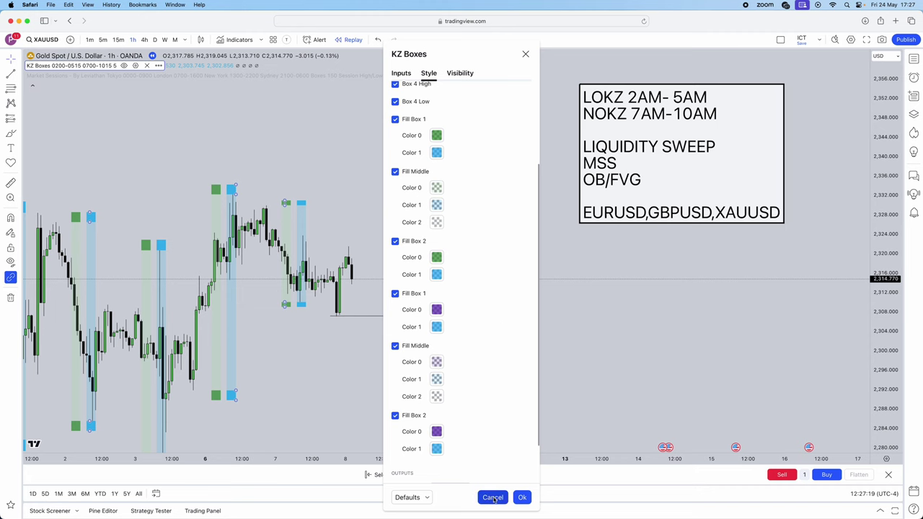
pyautogui.click(494, 497)
# Step: Advance the hourly replay past the drop below the trend line, and reset it to the early 8 May bar before the drop
pyautogui.scroll(-1, 540, 317)
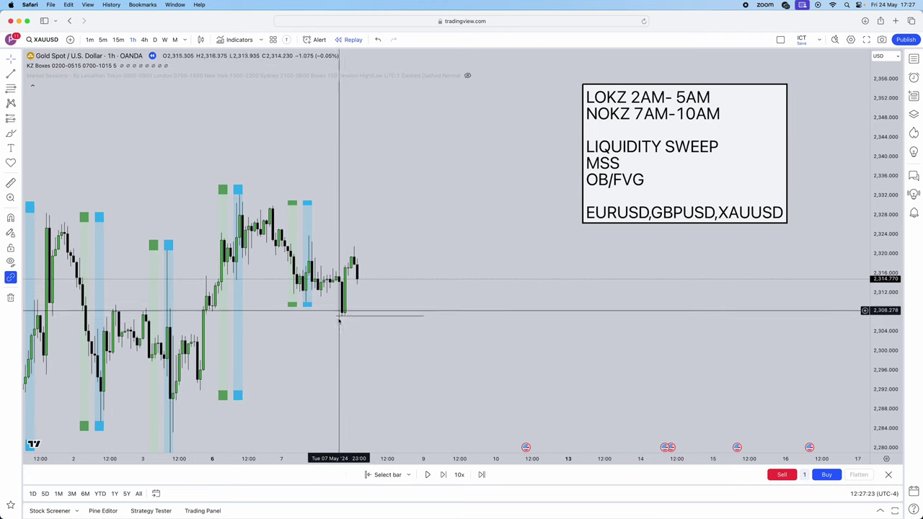
pyautogui.click(445, 476)
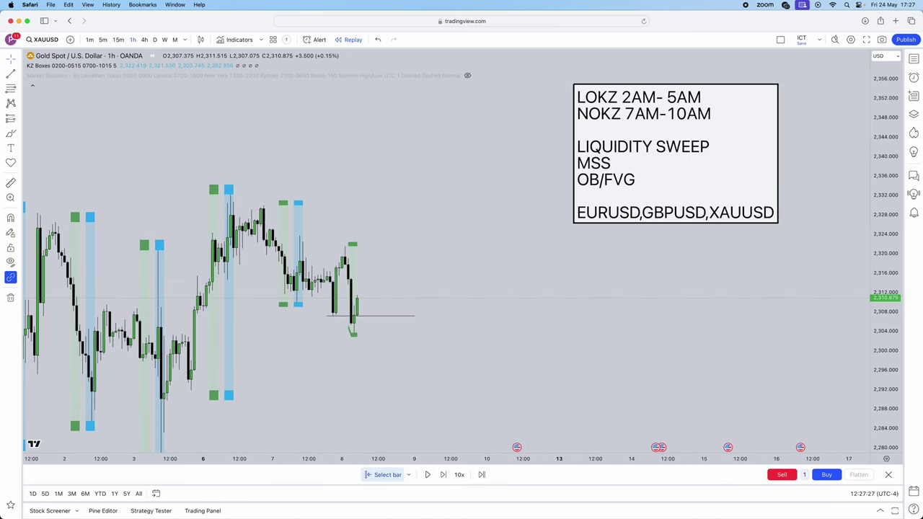
pyautogui.click(349, 331)
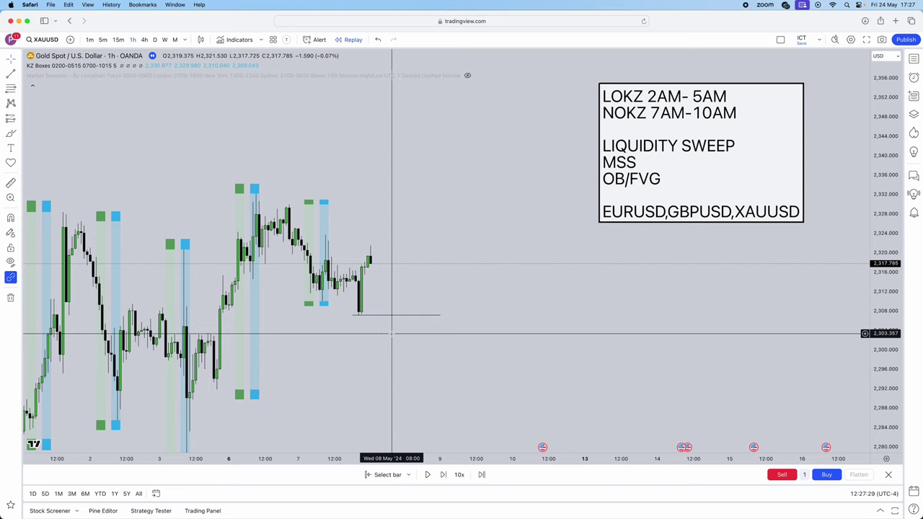
# Step: Apply the saved "liquidity" template to the trend line under the 7 May low
pyautogui.doubleClick(372, 315)
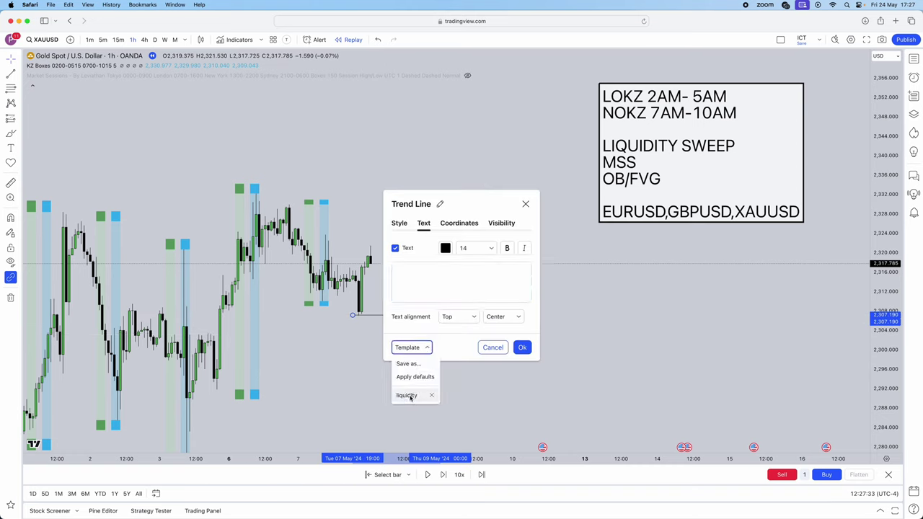
pyautogui.click(410, 397)
pyautogui.click(360, 391)
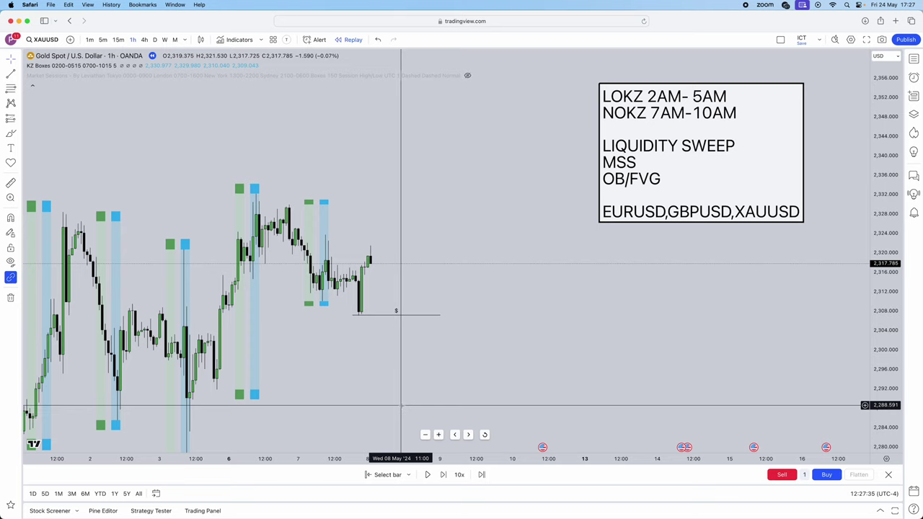
# Step: Draw a horizontal trend line at about 2,321.6 from 7 May 22:00 to 10 May 11:00 and apply the "liquidity" template
pyautogui.moveTo(405, 279); pyautogui.dragTo(373, 267)
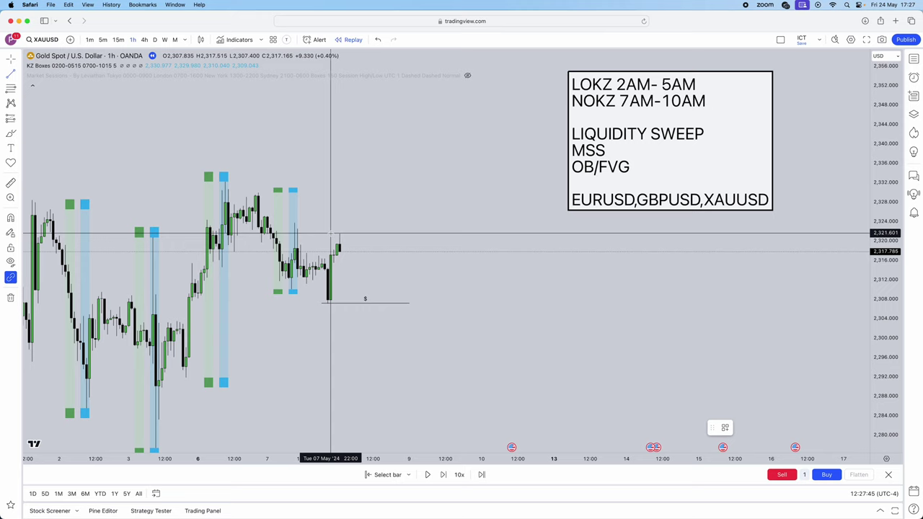
pyautogui.click(513, 232)
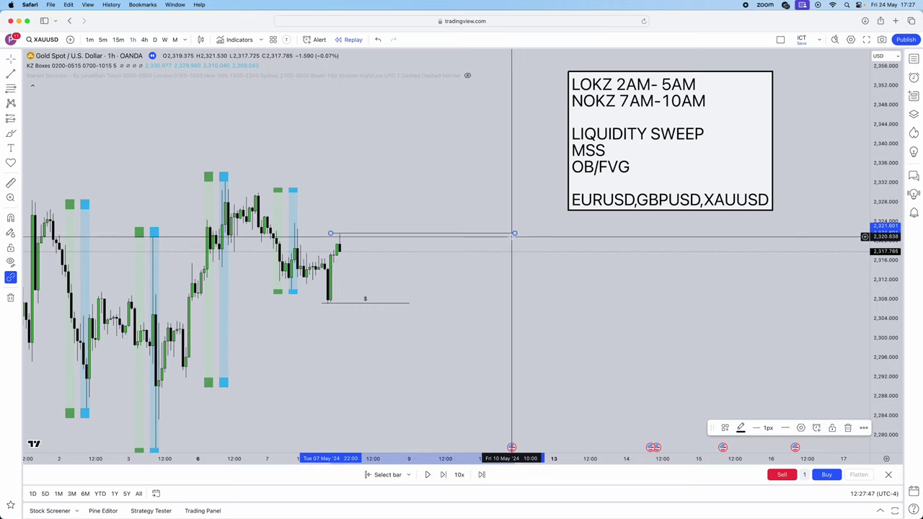
pyautogui.doubleClick(514, 234)
pyautogui.click(418, 349)
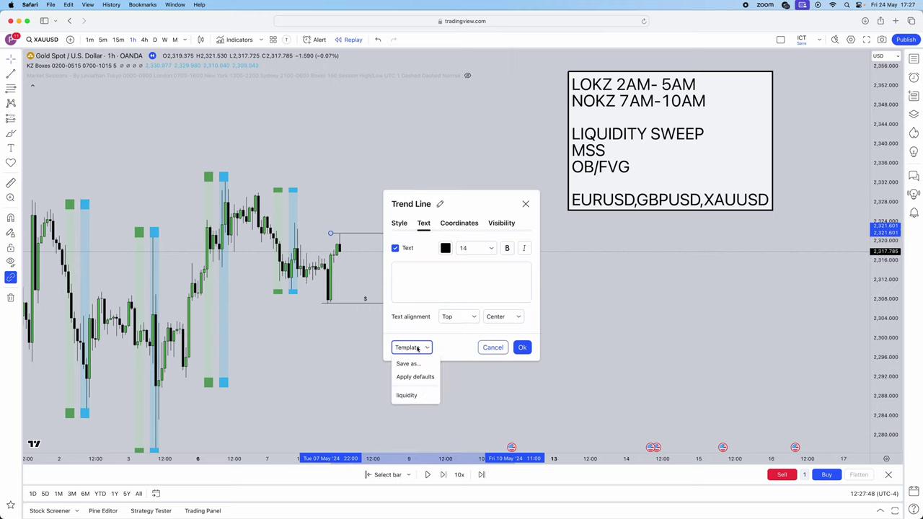
pyautogui.click(415, 392)
pyautogui.press('Return')
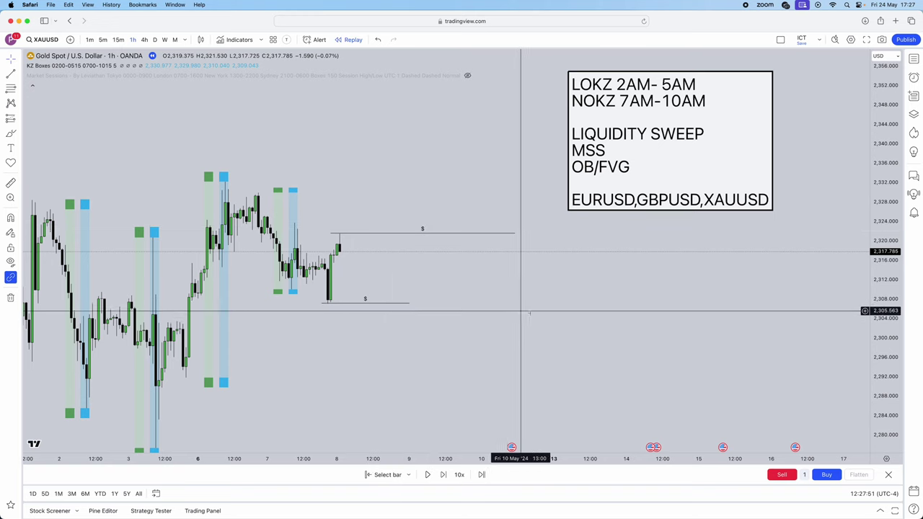
# Step: Switch the chart to the 15-minute timeframe and move the kill zone note closer to the latest candles
pyautogui.click(117, 40)
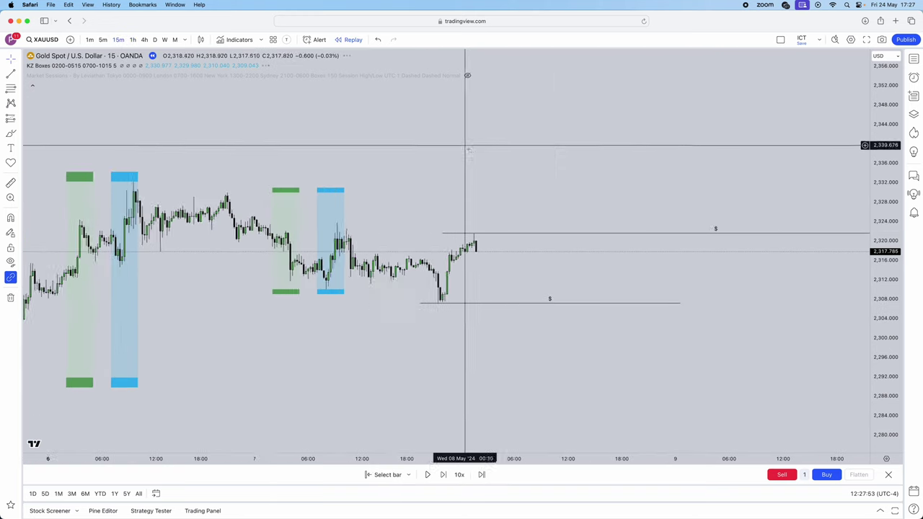
pyautogui.moveTo(862, 106); pyautogui.dragTo(527, 91)
pyautogui.scroll(-2, 473, 324)
pyautogui.moveTo(472, 326); pyautogui.dragTo(481, 365)
pyautogui.moveTo(898, 358); pyautogui.dragTo(898, 318)
pyautogui.moveTo(742, 185); pyautogui.dragTo(737, 199)
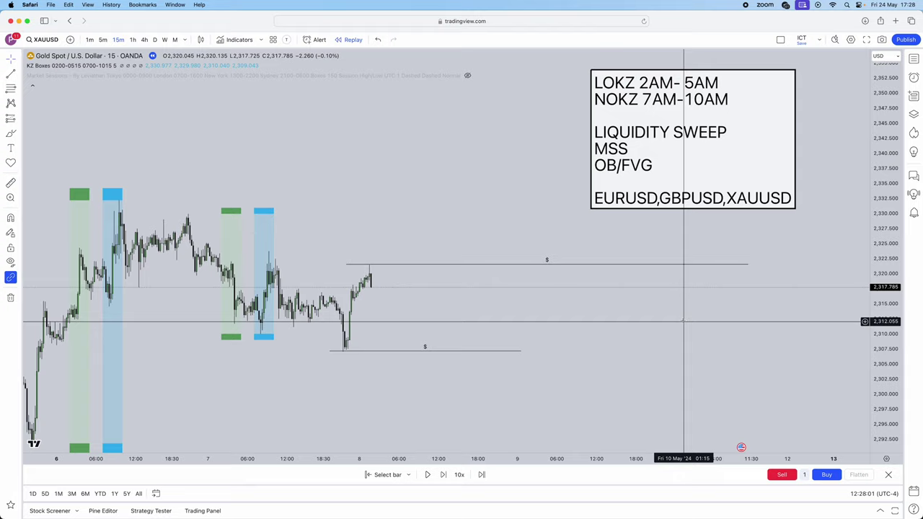
# Step: Advance the 15-minute replay candle by candle through the 8 May London kill zone until price sweeps the lower liquidity line
pyautogui.moveTo(684, 330); pyautogui.dragTo(641, 298)
pyautogui.click(444, 479)
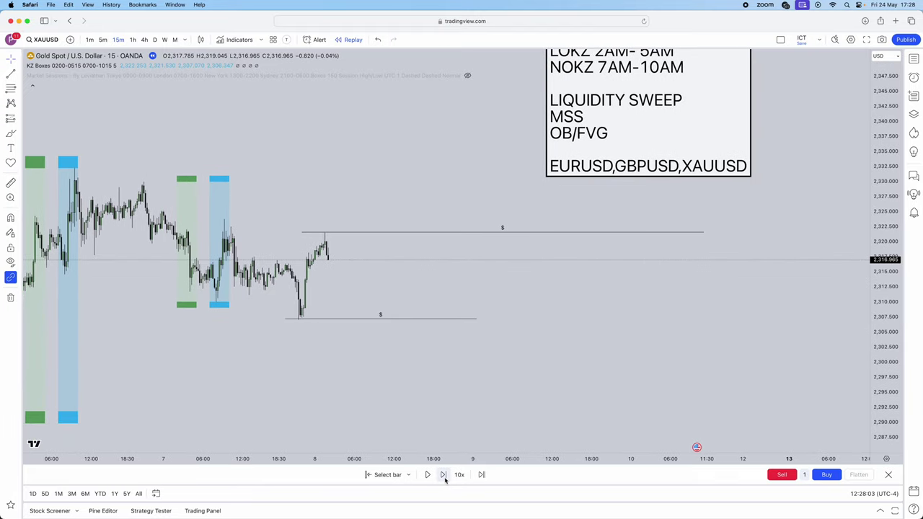
pyautogui.click(444, 479)
pyautogui.click(444, 479)
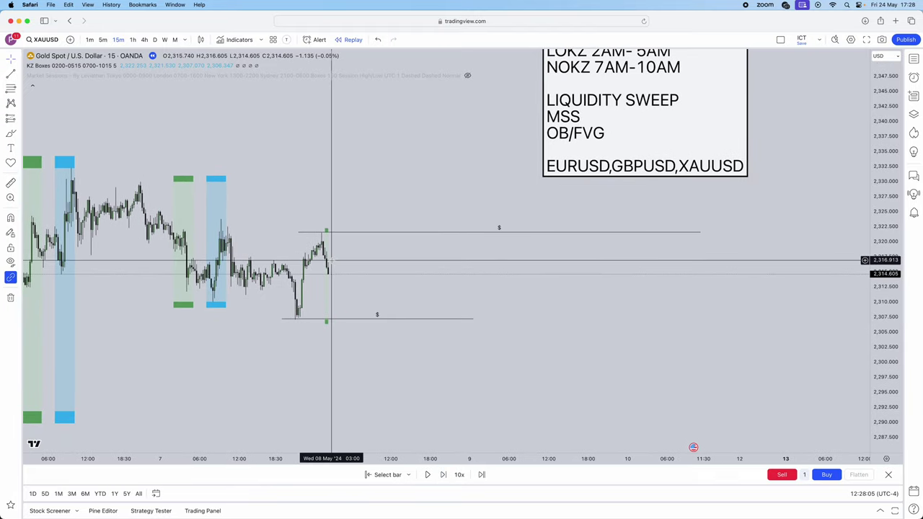
pyautogui.click(353, 317)
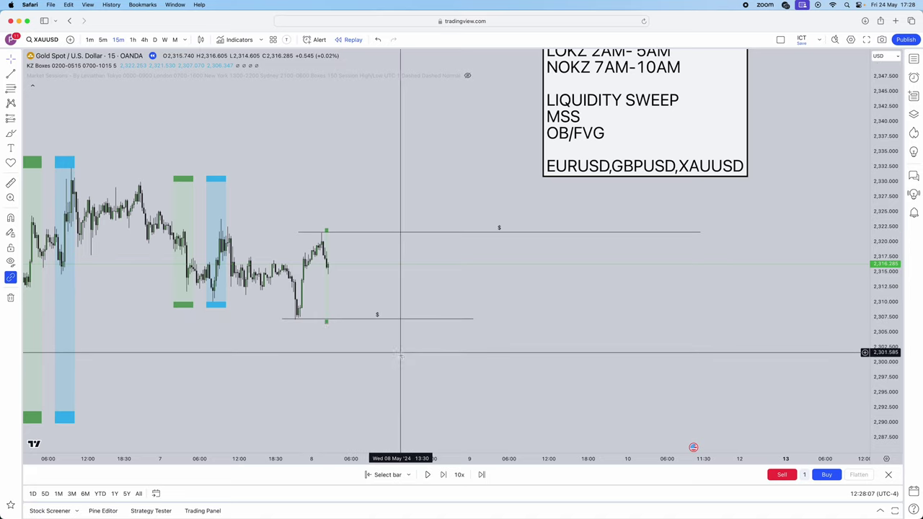
pyautogui.click(443, 476)
pyautogui.click(443, 476)
pyautogui.click(443, 476)
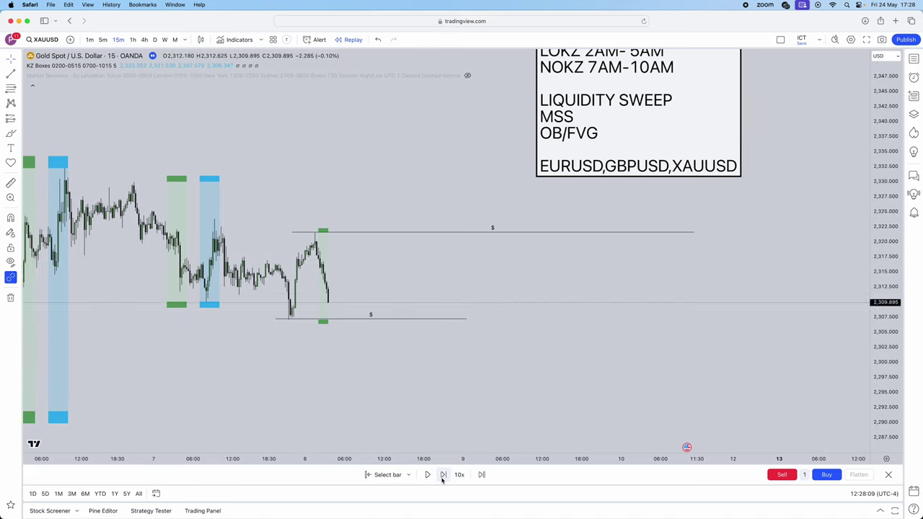
pyautogui.click(443, 476)
pyautogui.click(443, 476)
pyautogui.click(443, 475)
pyautogui.click(443, 476)
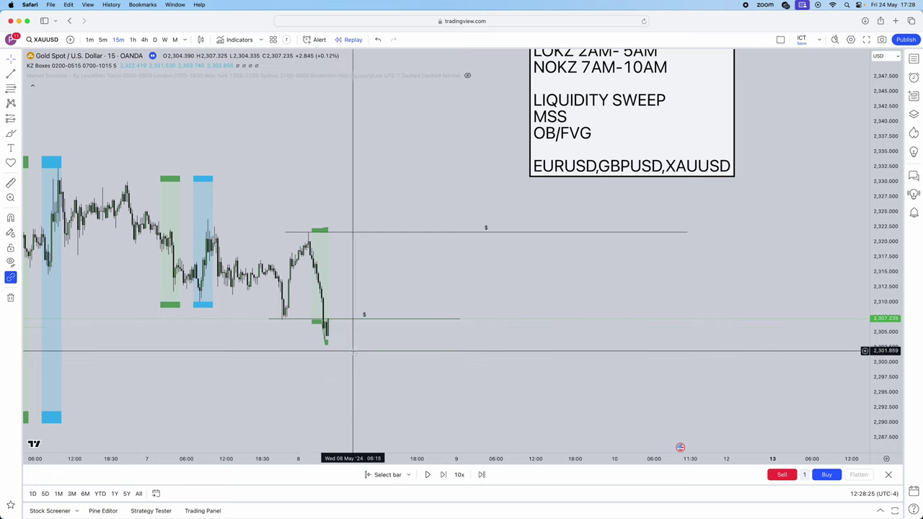
# Step: Move the kill zone note nearer to the sweep, switch the chart to the 5-minute timeframe, and shift the note further left
pyautogui.moveTo(583, 107); pyautogui.dragTo(488, 165)
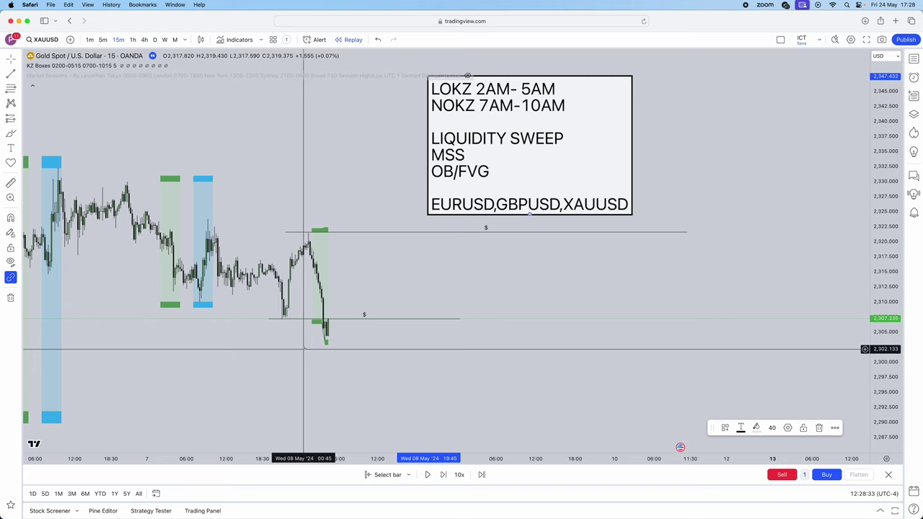
pyautogui.click(103, 39)
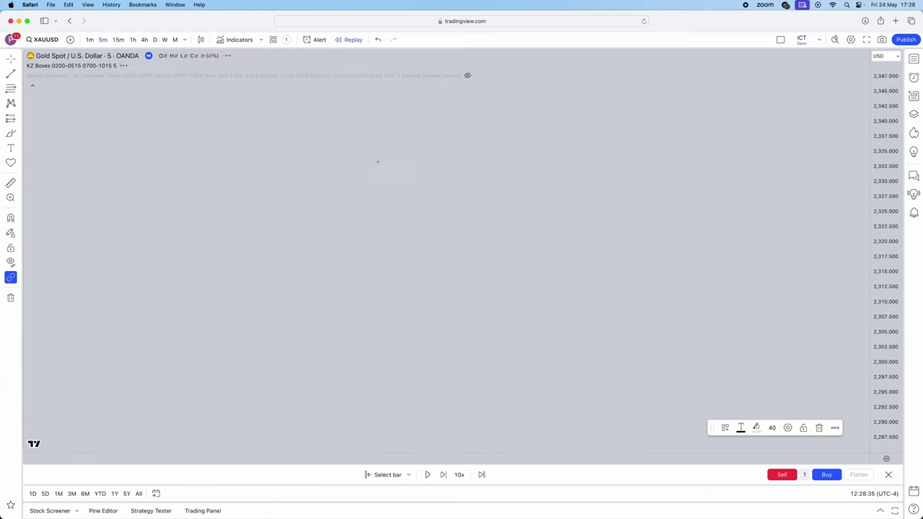
pyautogui.moveTo(731, 160); pyautogui.dragTo(641, 157)
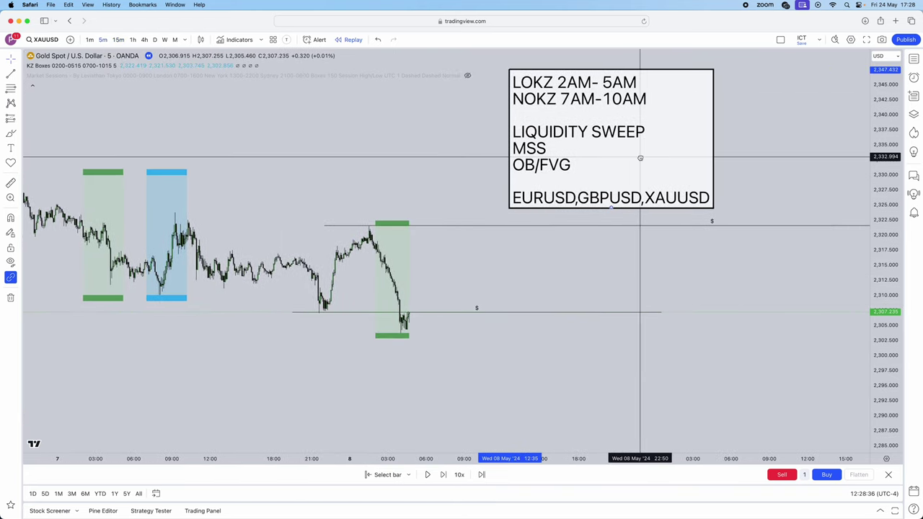
pyautogui.scroll(2, 573, 219)
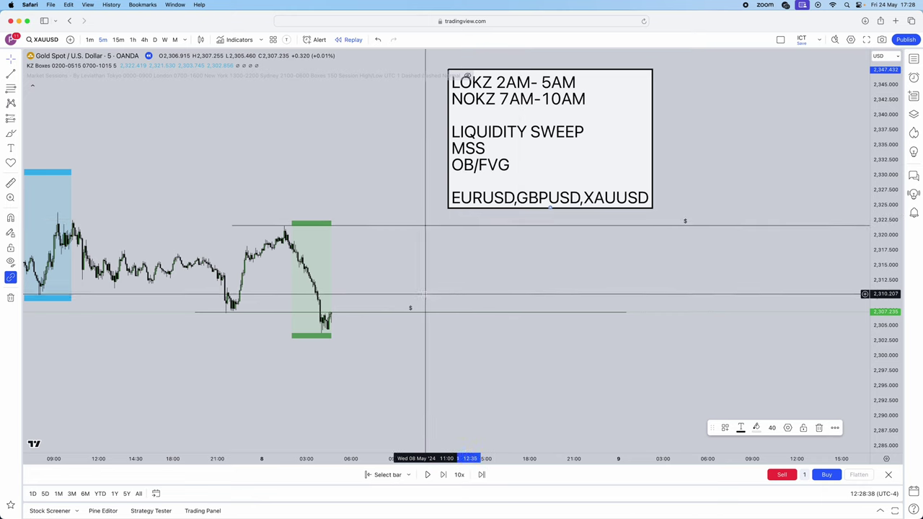
# Step: Stretch the price scale around the liquidity sweep and nudge the kill zone note slightly to the right
pyautogui.click(425, 303)
pyautogui.moveTo(882, 387); pyautogui.dragTo(882, 329)
pyautogui.moveTo(518, 115); pyautogui.dragTo(528, 161)
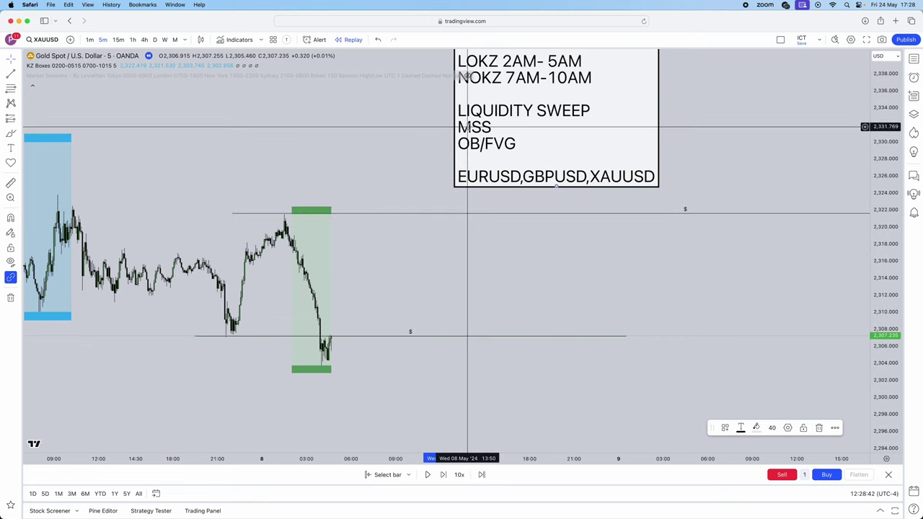
pyautogui.moveTo(469, 128); pyautogui.dragTo(478, 128)
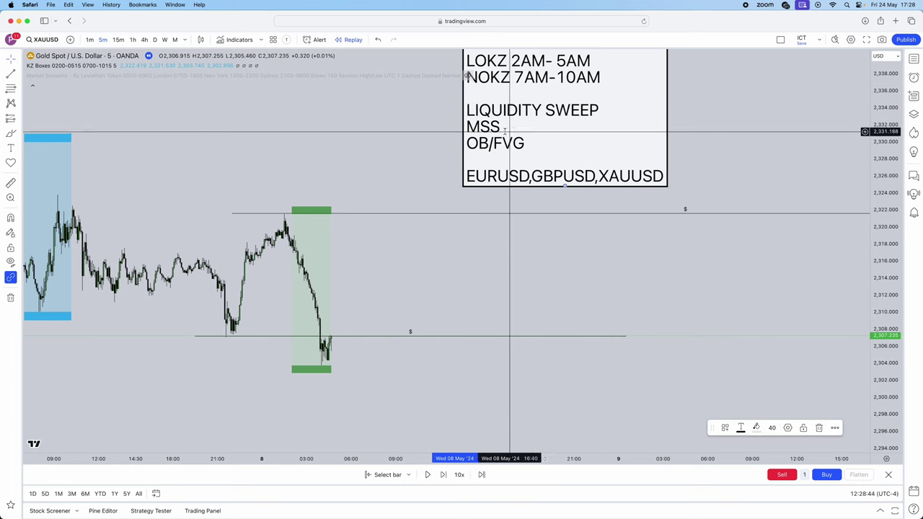
# Step: Mark the market structure shift with a short horizontal line at the latest 5-minute candles and delete the lower $ liquidity line
pyautogui.click(20, 75)
pyautogui.rightClick(331, 289)
pyautogui.moveTo(350, 266); pyautogui.dragTo(349, 234)
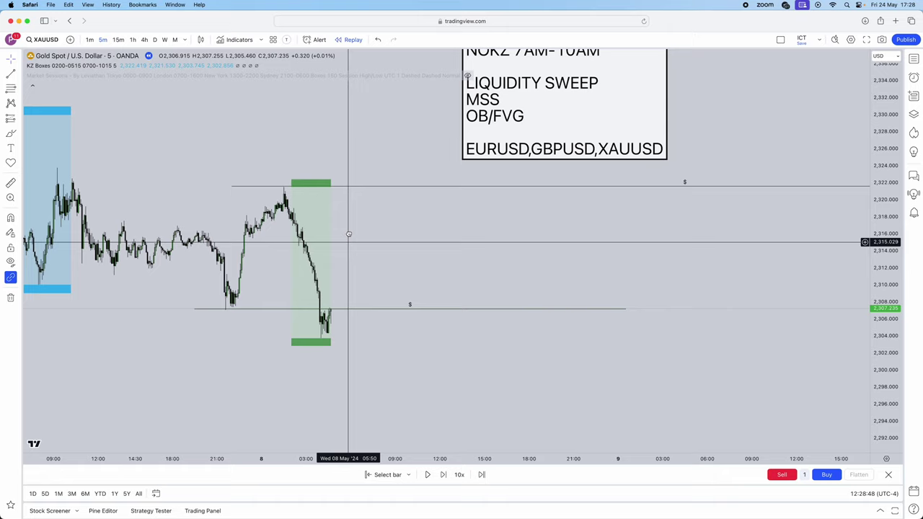
pyautogui.click(553, 293)
pyautogui.press('BackSpace')
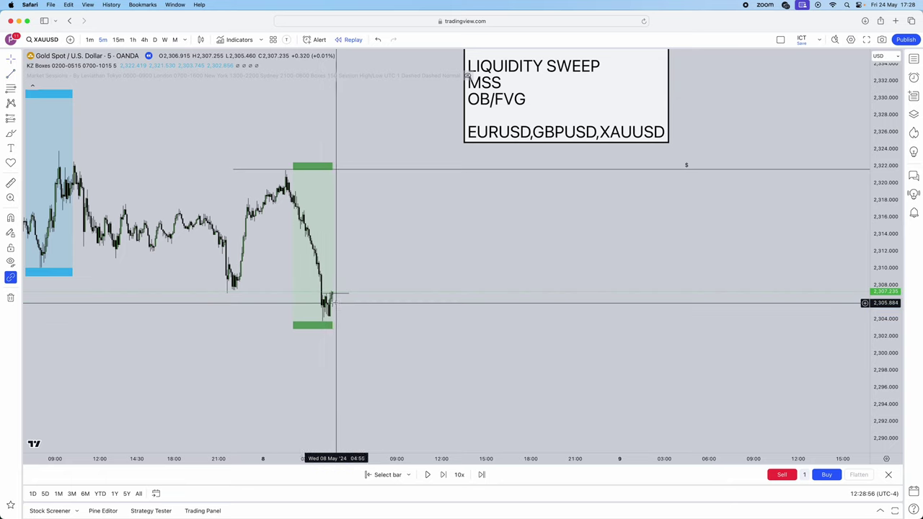
# Step: Rewind the replay by one 5-minute candle and move the kill zone note down to the right of the sweep
pyautogui.click(375, 475)
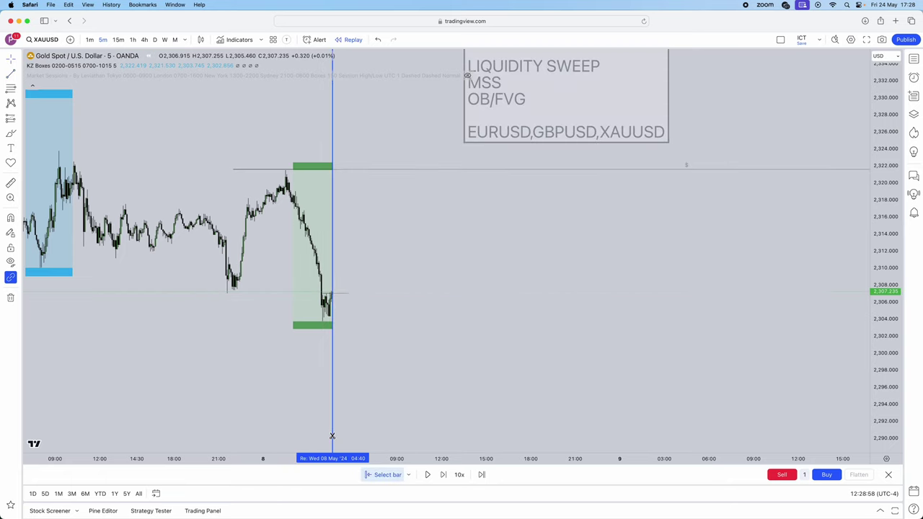
pyautogui.click(484, 344)
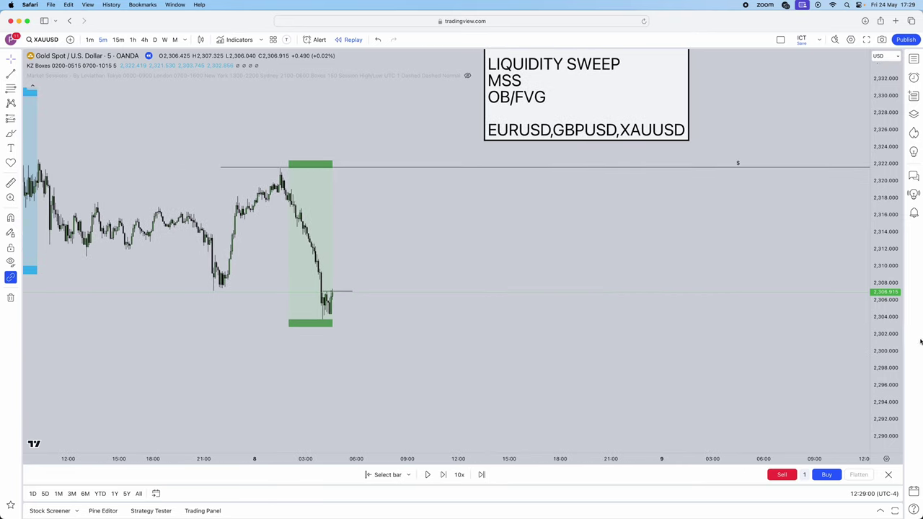
pyautogui.moveTo(597, 104); pyautogui.dragTo(622, 227)
pyautogui.moveTo(448, 306); pyautogui.dragTo(488, 325)
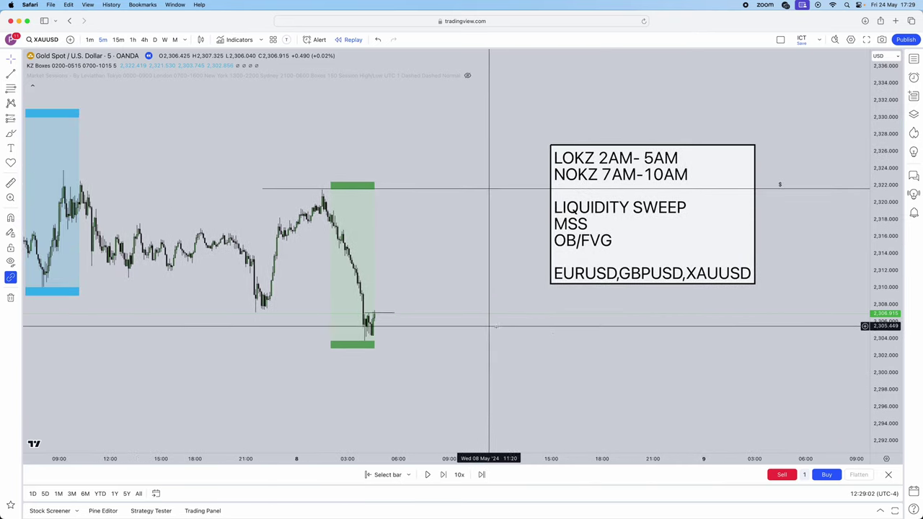
pyautogui.scroll(2, 498, 346)
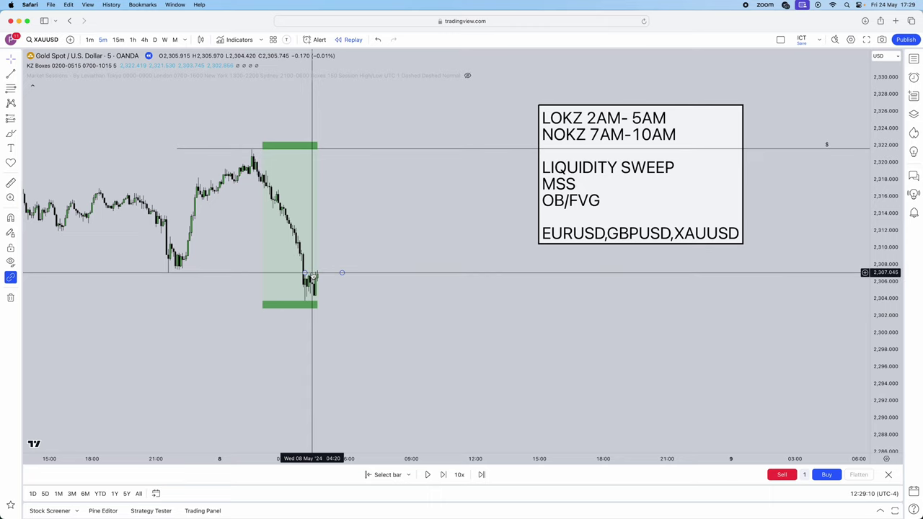
# Step: Draw an order block rectangle from the last bearish candle below the structure shift line, spanning about 2,304.4 to 2,306
pyautogui.click(318, 274)
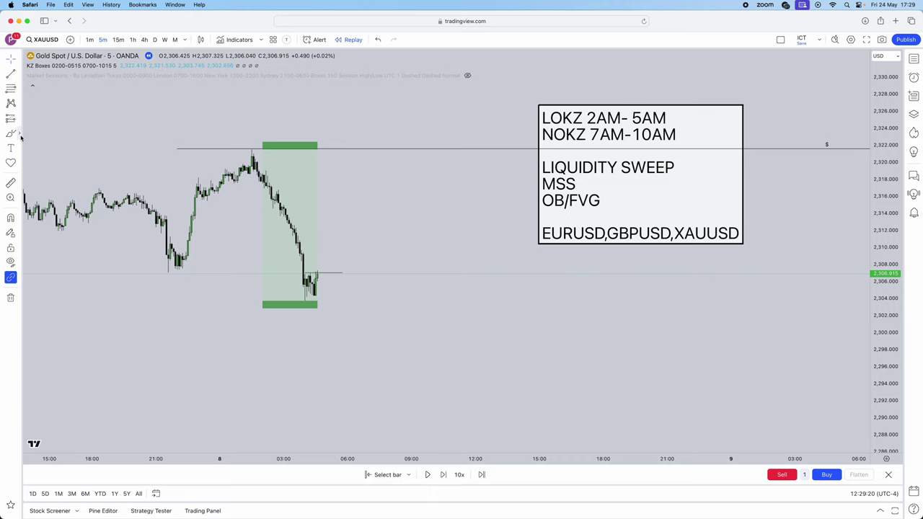
pyautogui.click(20, 135)
pyautogui.click(45, 275)
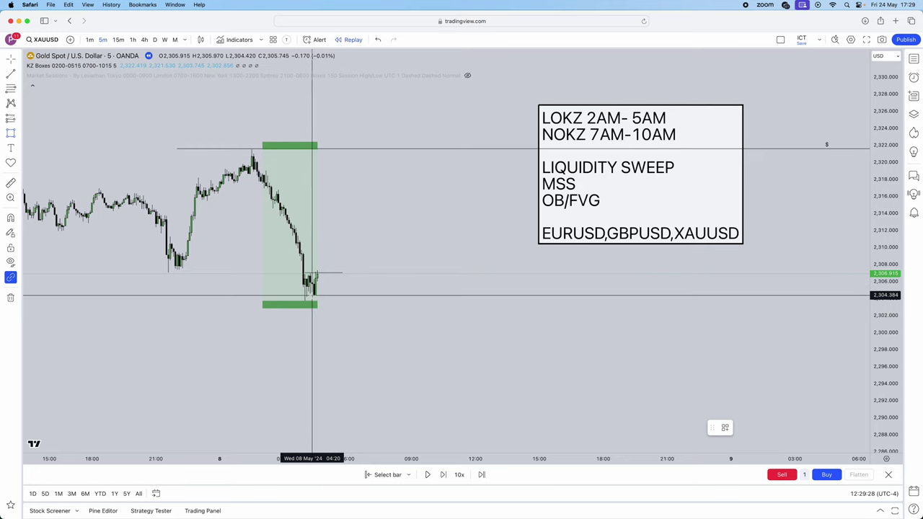
pyautogui.moveTo(312, 295); pyautogui.dragTo(365, 280)
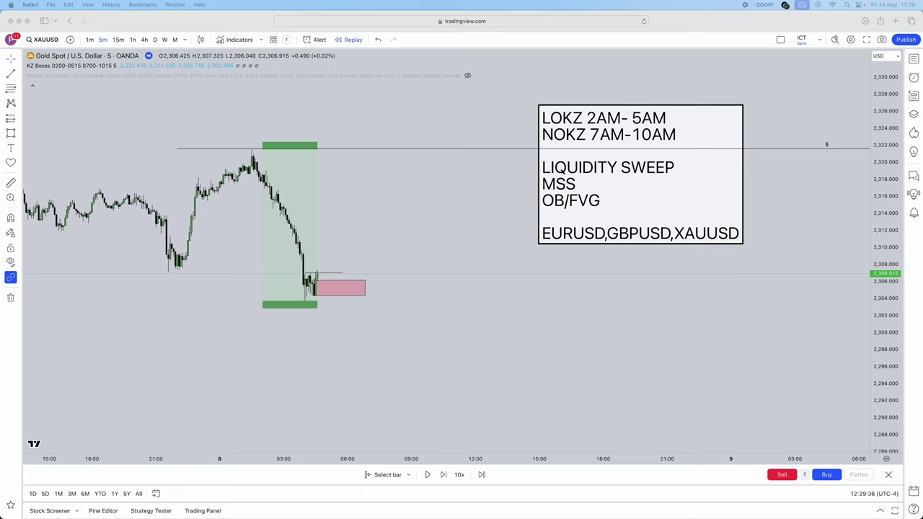
pyautogui.click(439, 311)
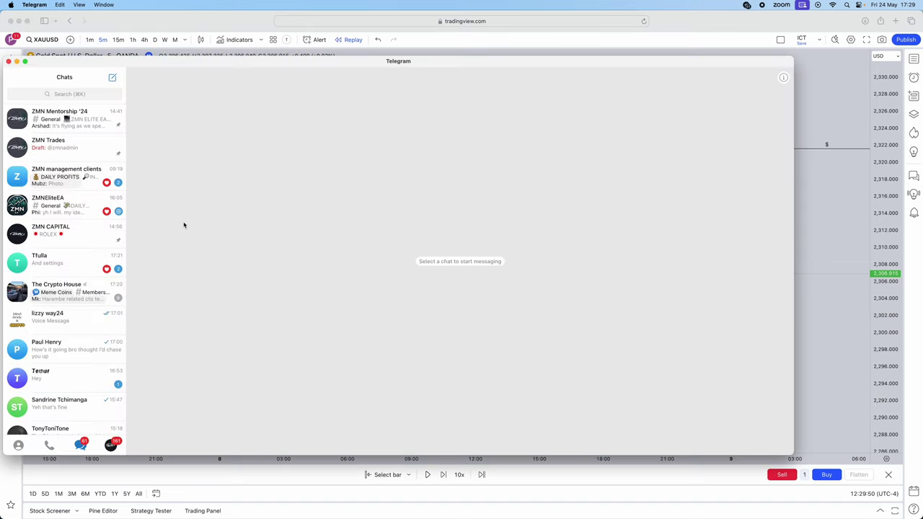
# Step: Switch to Telegram and examine the 8 May gold longs post and its chart screenshot in the ZMN Trades channel, ending back at the chart
pyautogui.moveTo(163, 68); pyautogui.dragTo(0, 23)
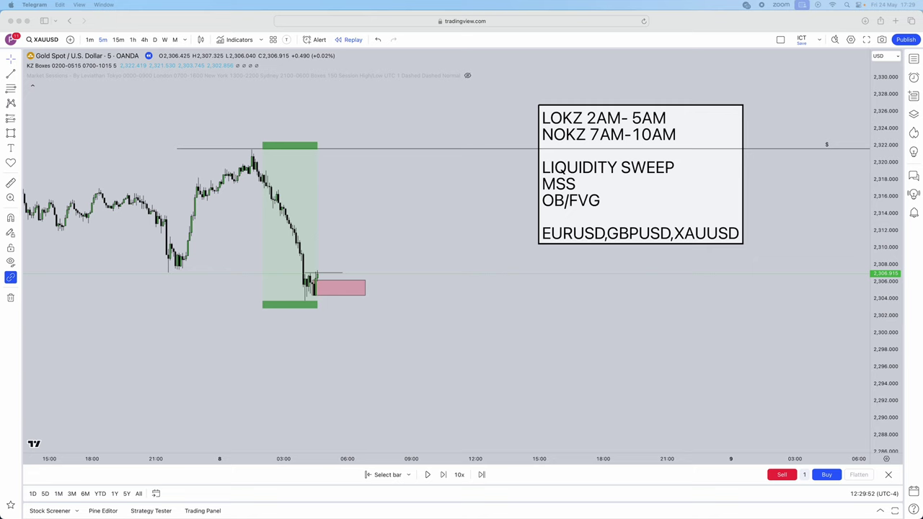
pyautogui.moveTo(0, 137); pyautogui.dragTo(284, 93)
pyautogui.scroll(4, 251, 289)
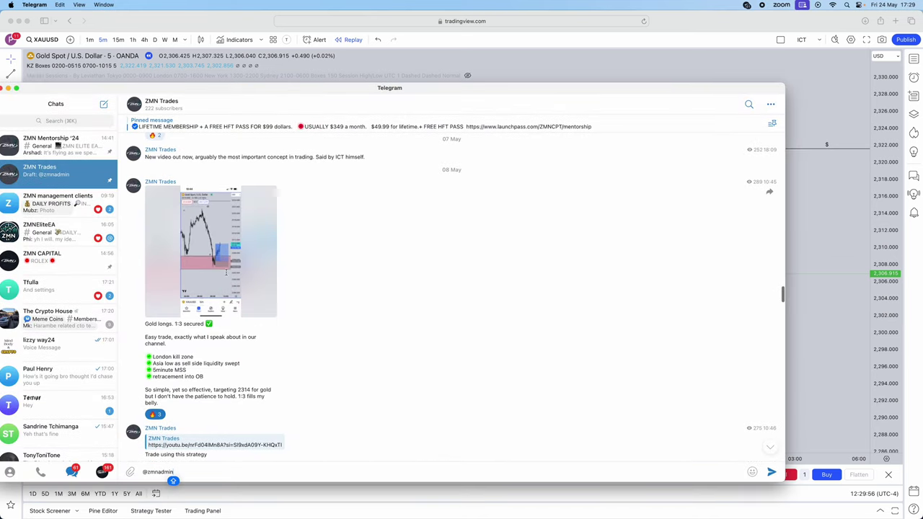
pyautogui.click(251, 290)
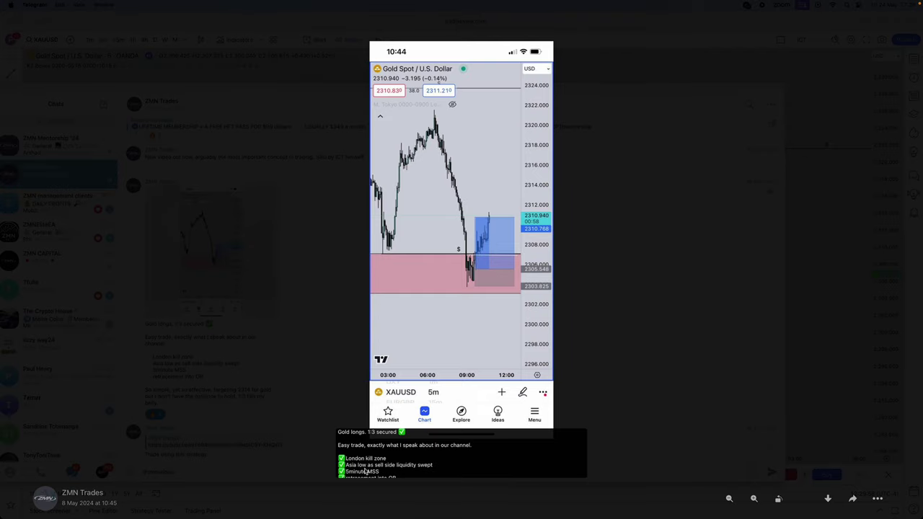
pyautogui.click(279, 381)
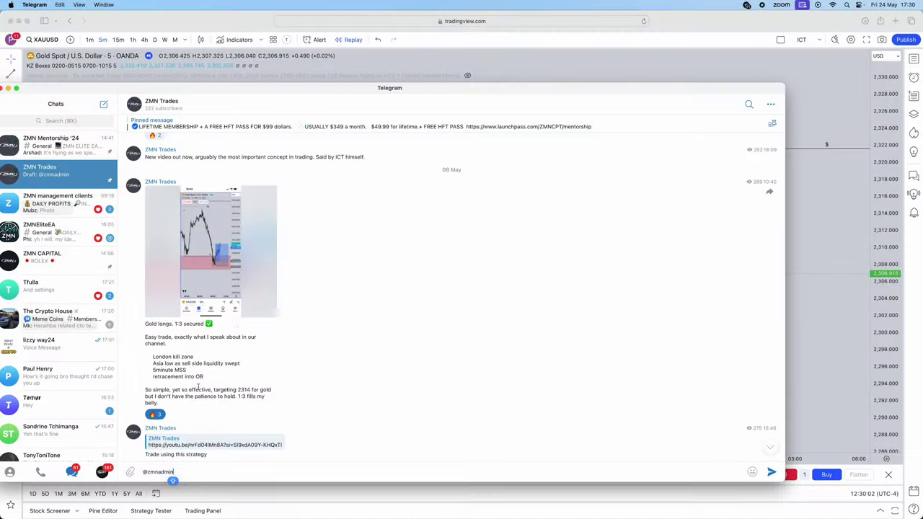
pyautogui.moveTo(404, 90); pyautogui.dragTo(0, 90)
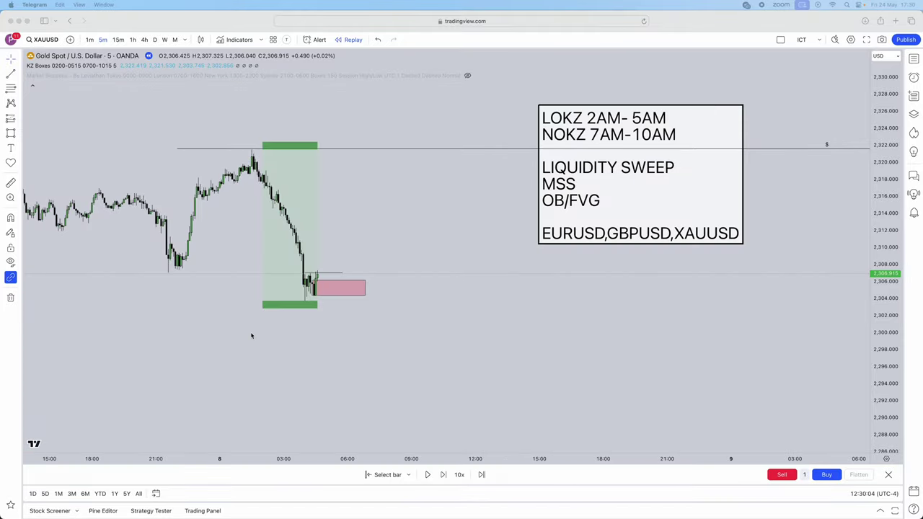
pyautogui.click(236, 272)
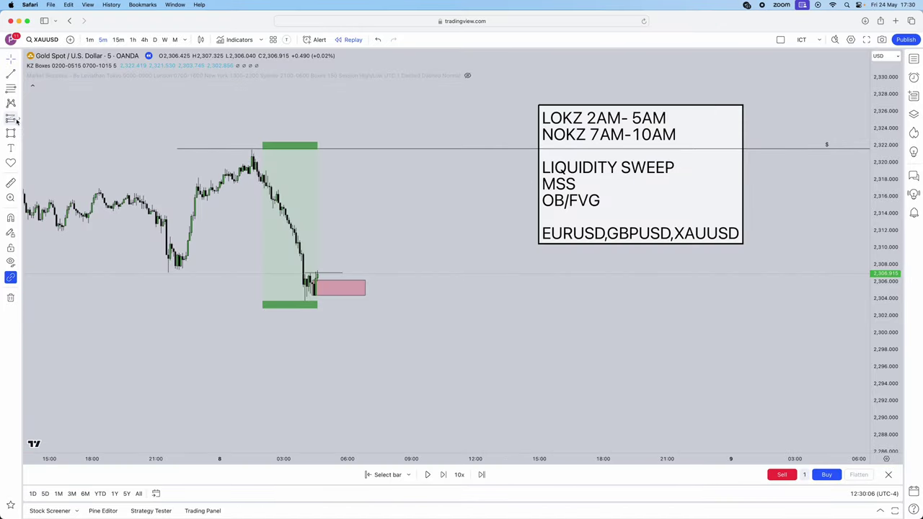
# Step: Advance the replay one candle into the order block and place a long position with its entry at about 2,305.5
pyautogui.click(443, 476)
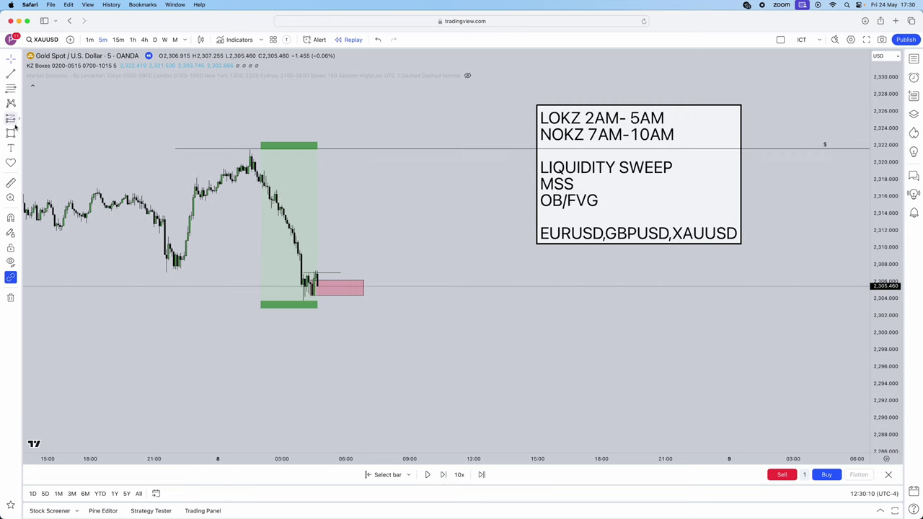
pyautogui.click(19, 118)
pyautogui.click(61, 130)
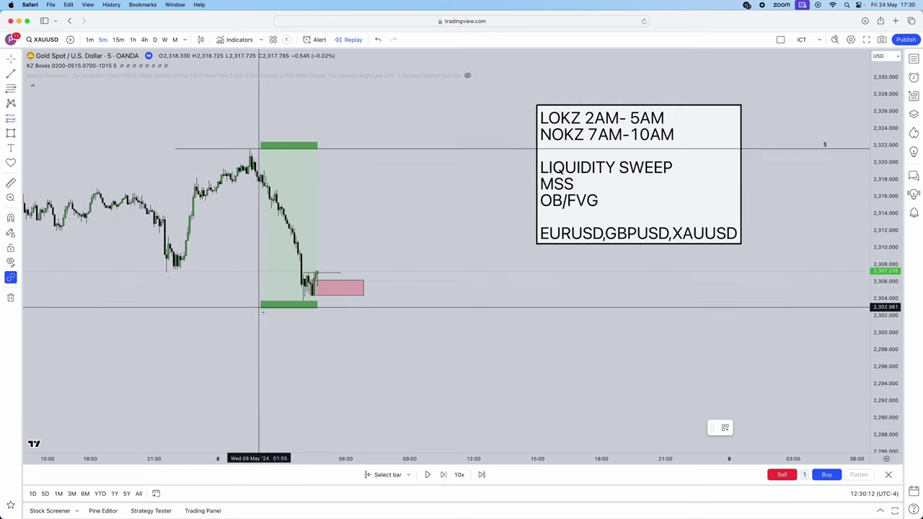
pyautogui.click(315, 286)
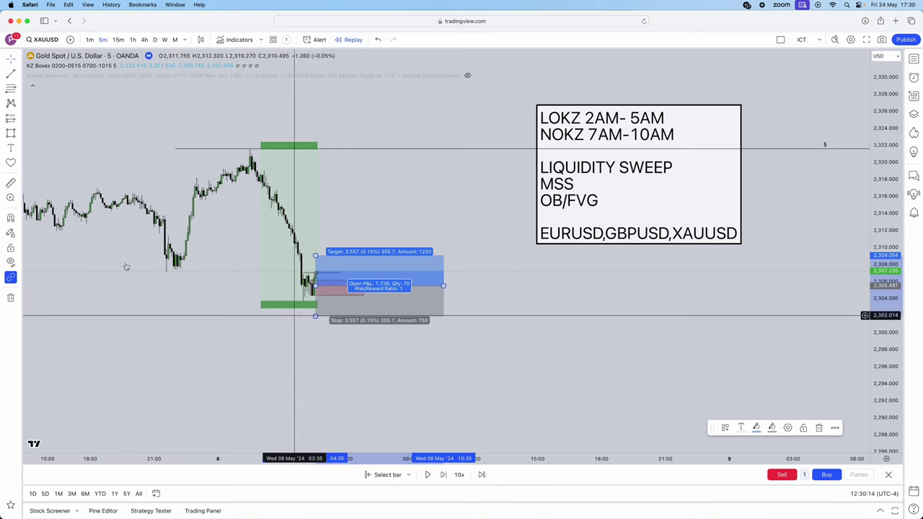
# Step: Switch to Telegram, check the entry and stop levels on the 8 May gold trade screenshot, and return to the TradingView chart
pyautogui.press('super+Tab')
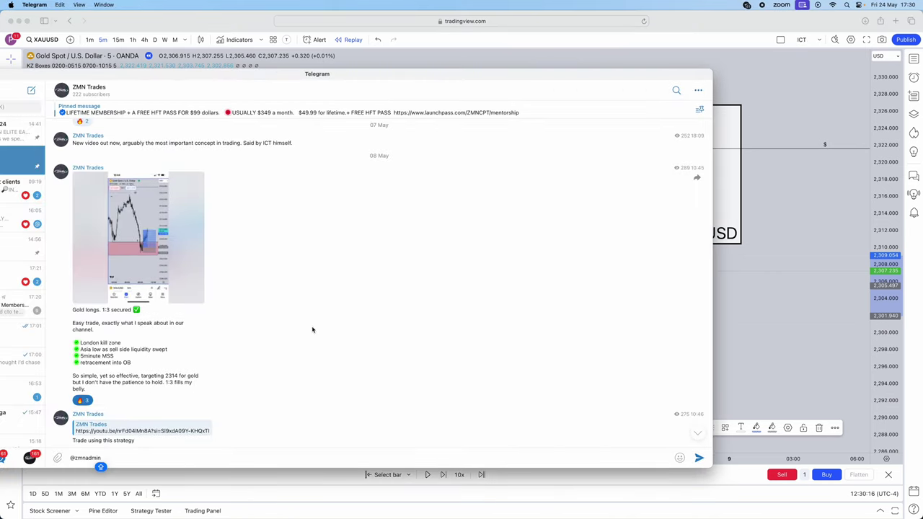
pyautogui.click(202, 292)
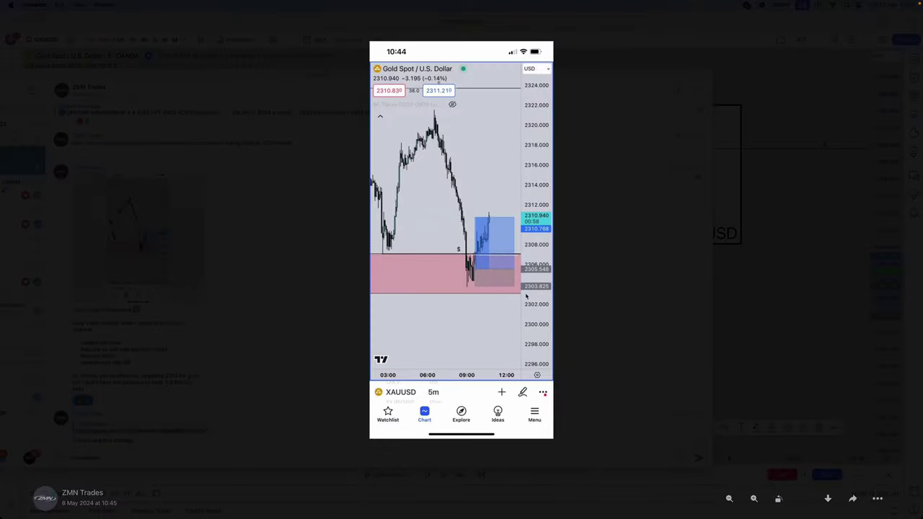
pyautogui.click(703, 311)
pyautogui.press('super+Tab')
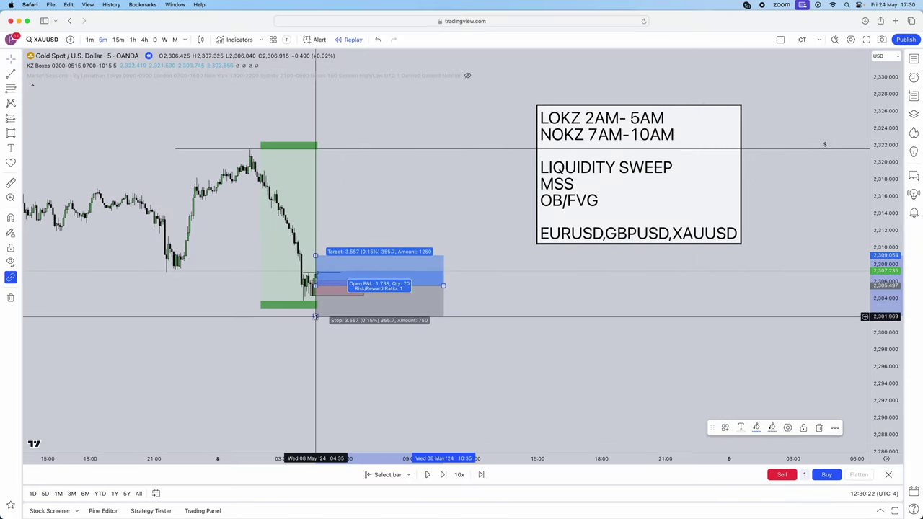
# Step: Set the long position's stop to about 2,303.6 and its target to about 2,314.5, and shorten it to end at 06:40
pyautogui.moveTo(315, 317); pyautogui.dragTo(314, 303)
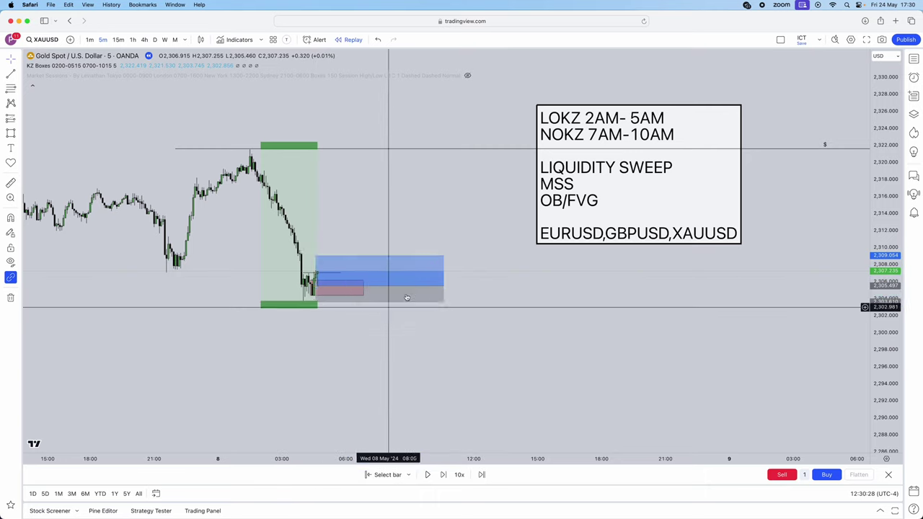
pyautogui.moveTo(443, 285); pyautogui.dragTo(360, 287)
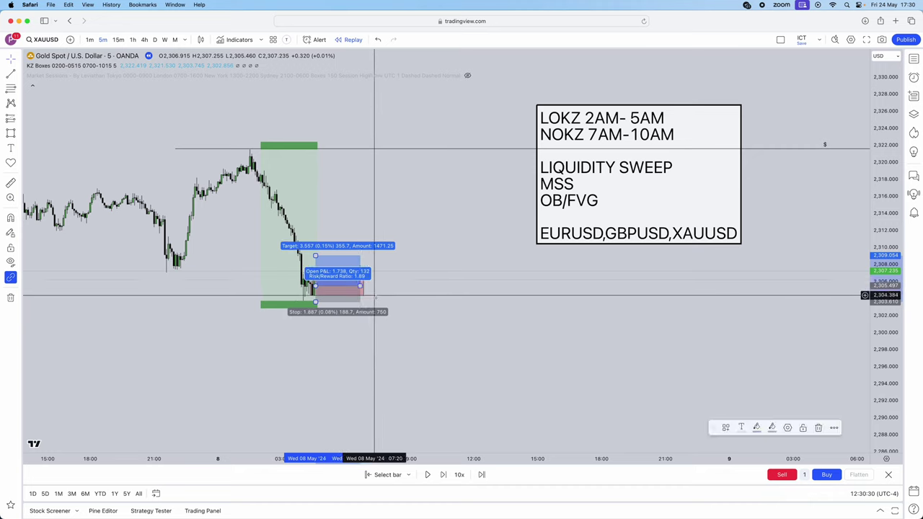
pyautogui.click(375, 295)
pyautogui.moveTo(316, 255); pyautogui.dragTo(313, 209)
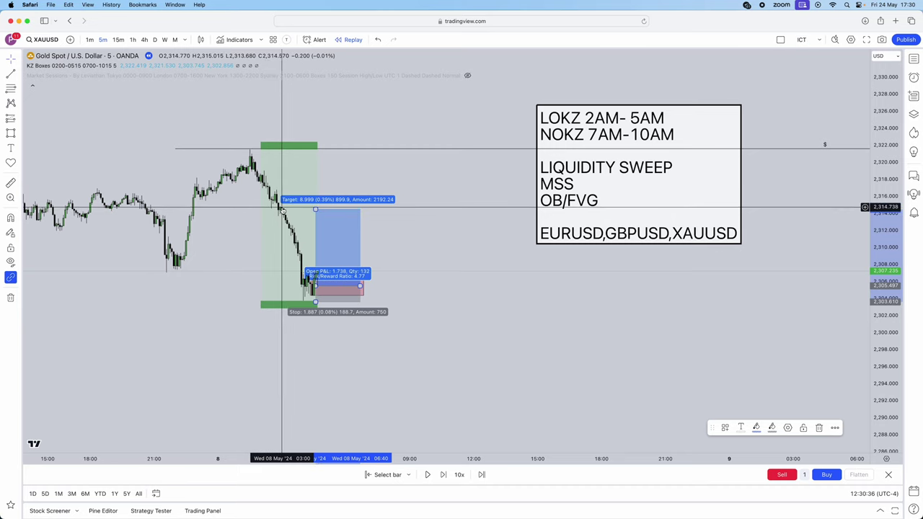
pyautogui.click(433, 308)
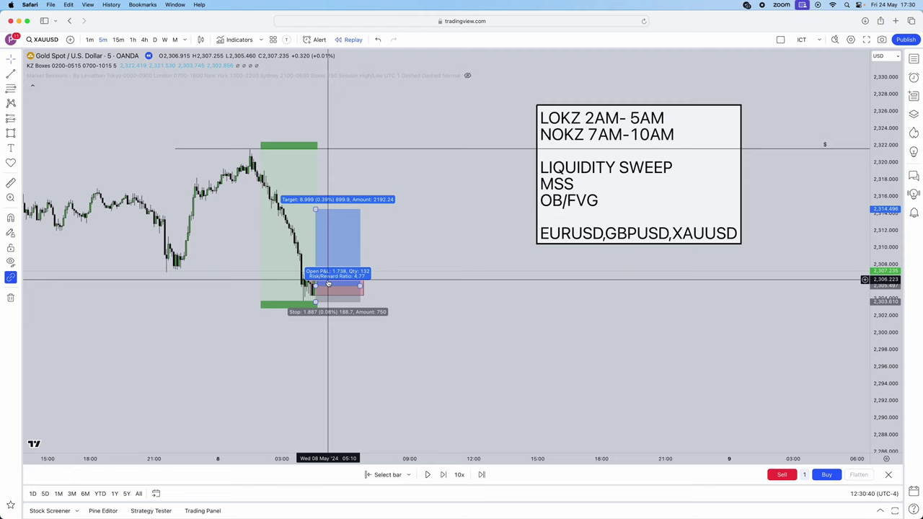
# Step: Advance the 5-minute replay candle by candle until price passes the long position's target
pyautogui.click(443, 474)
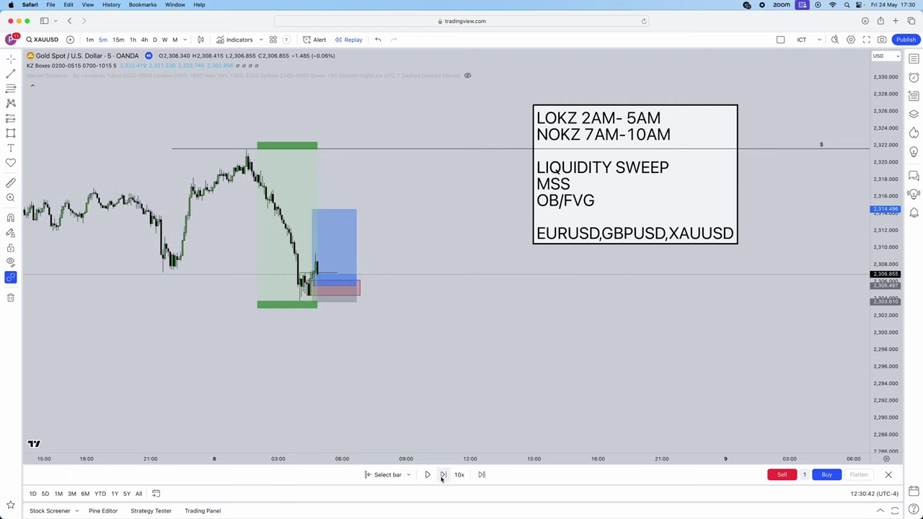
pyautogui.click(443, 475)
pyautogui.click(443, 475)
pyautogui.click(443, 475)
pyautogui.click(442, 474)
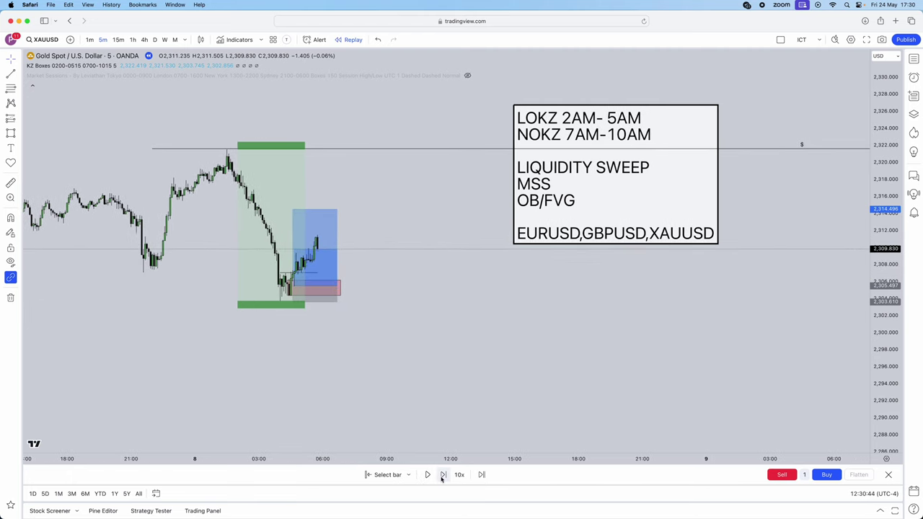
pyautogui.click(443, 475)
pyautogui.click(443, 474)
pyautogui.click(443, 475)
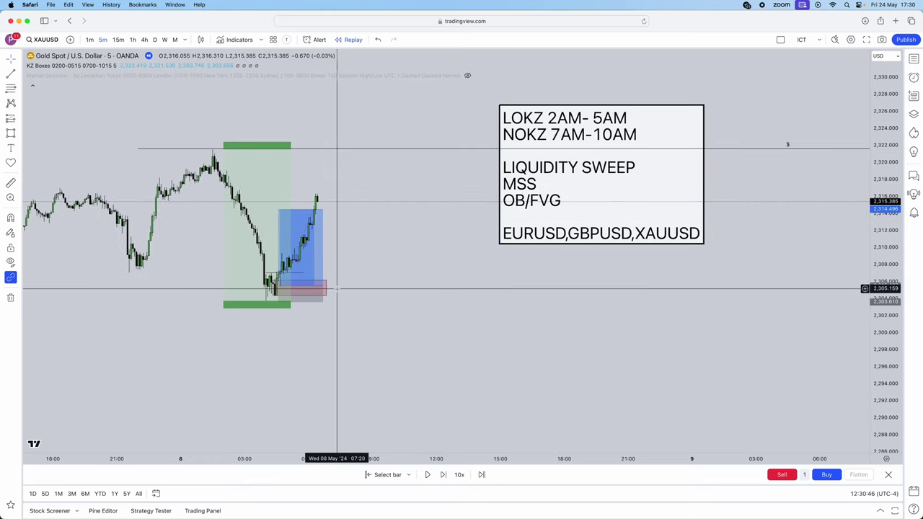
pyautogui.hscroll(-2, 334, 292)
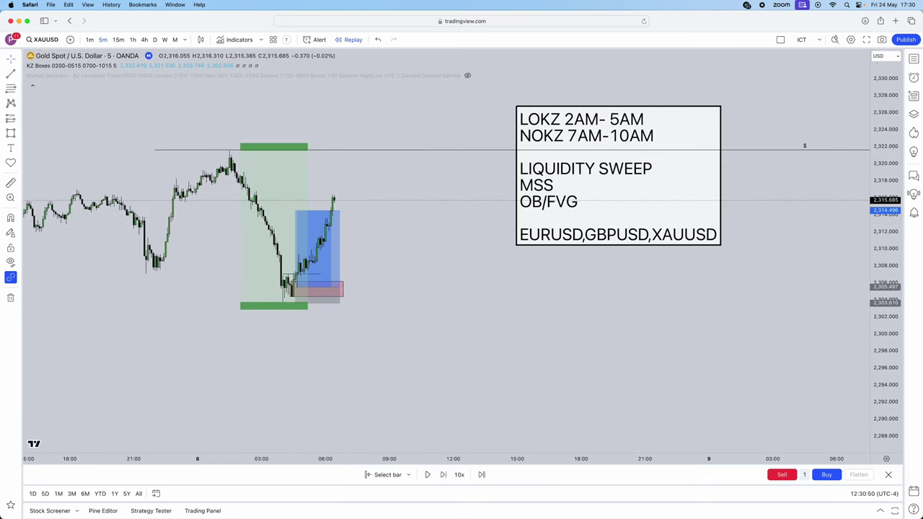
# Step: Switch to Telegram, read the follow-up post about the 2314 target in the ZMN Trades channel, and minimize the window
pyautogui.moveTo(0, 65); pyautogui.dragTo(449, 73)
pyautogui.scroll(1, 207, 252)
pyautogui.scroll(-5, 254, 280)
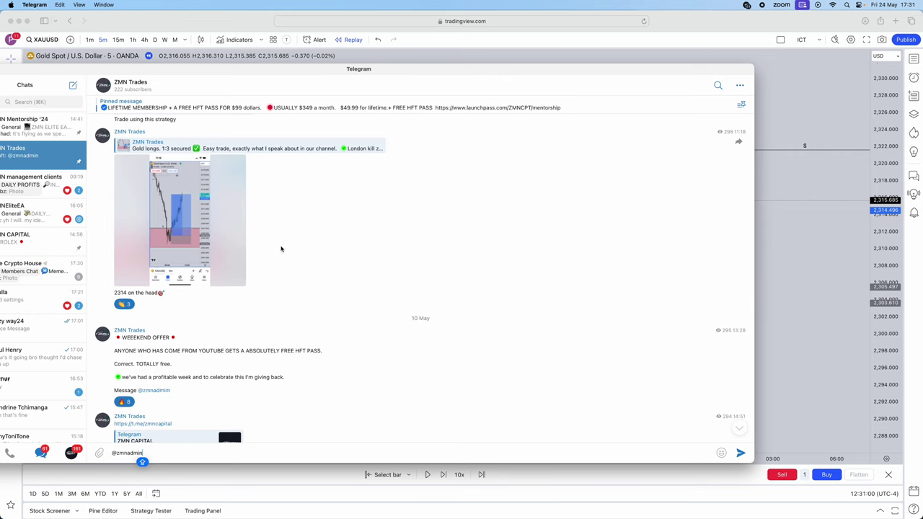
pyautogui.press('super+m')
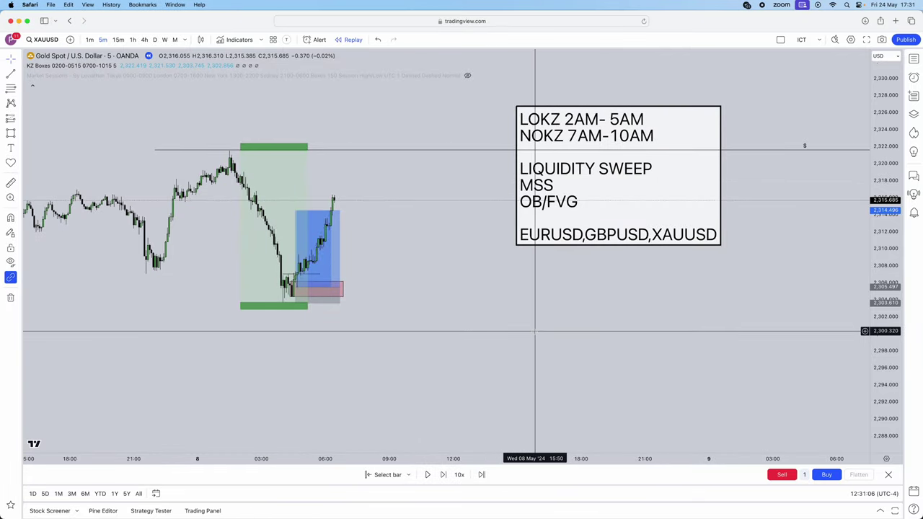
# Step: Bring the Telegram window back over the chart and view the 10 May weekend offer in the ZMN Trades channel
pyautogui.moveTo(528, 328); pyautogui.dragTo(538, 330)
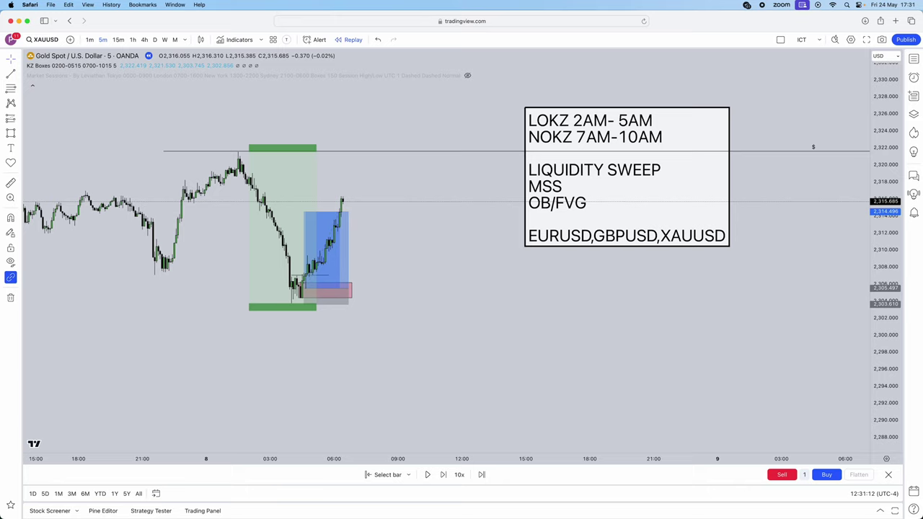
pyautogui.moveTo(0, 288); pyautogui.dragTo(459, 46)
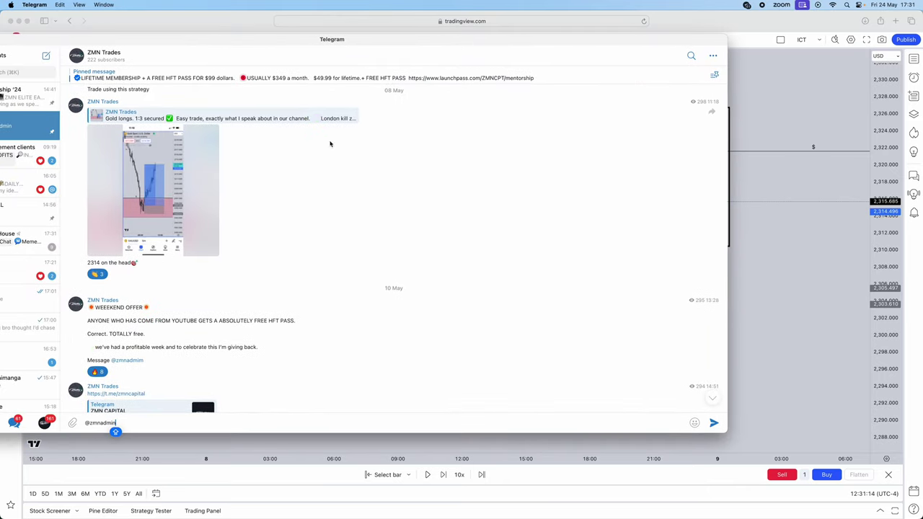
pyautogui.scroll(-1, 329, 144)
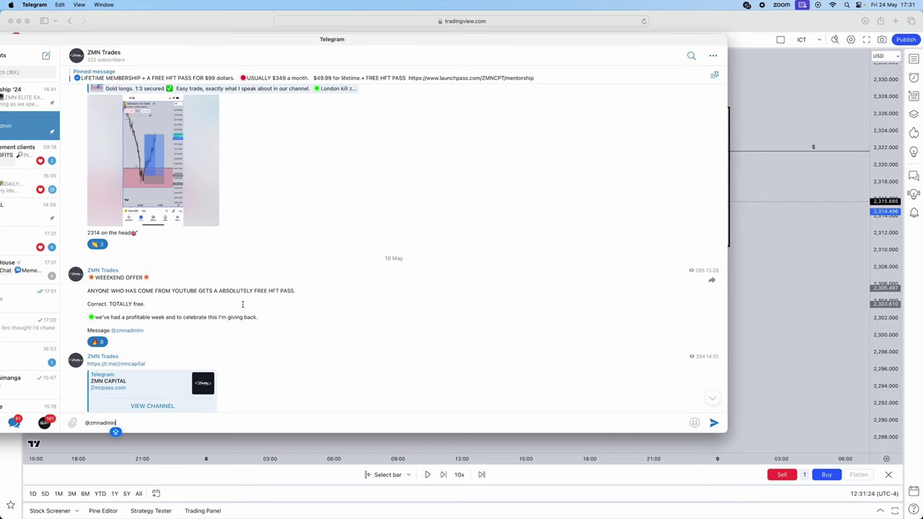
# Step: Look back through the older ZMN Trades channel posts from 11 May to the 5 May payout post
pyautogui.scroll(-5, 342, 241)
pyautogui.scroll(10, 371, 224)
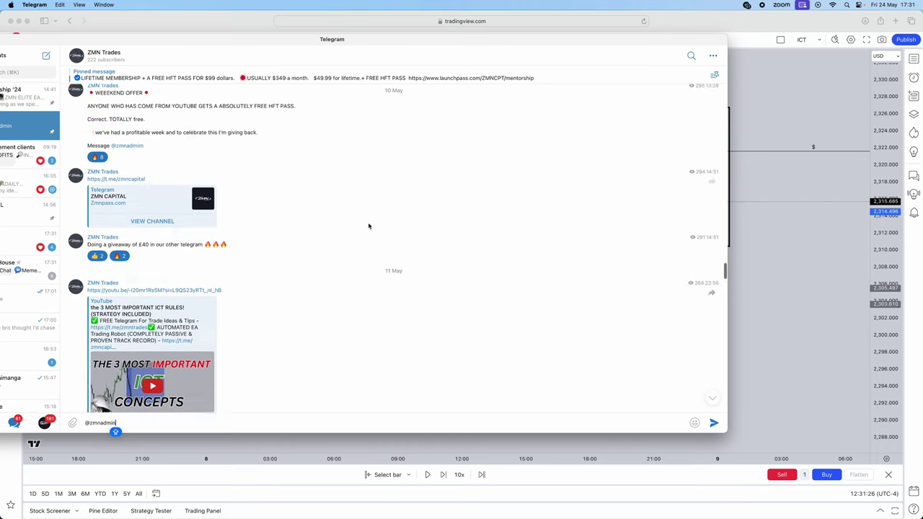
pyautogui.scroll(10, 193, 209)
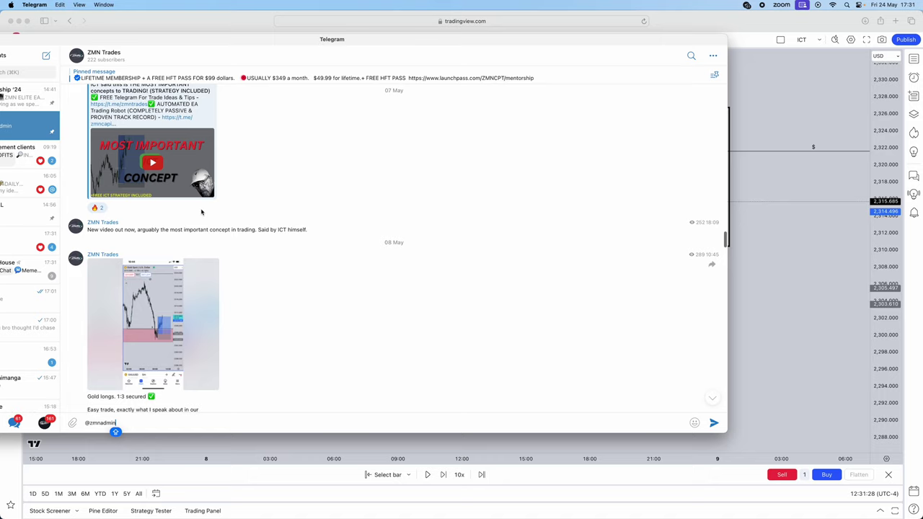
pyautogui.scroll(10, 205, 210)
pyautogui.scroll(-3, 256, 294)
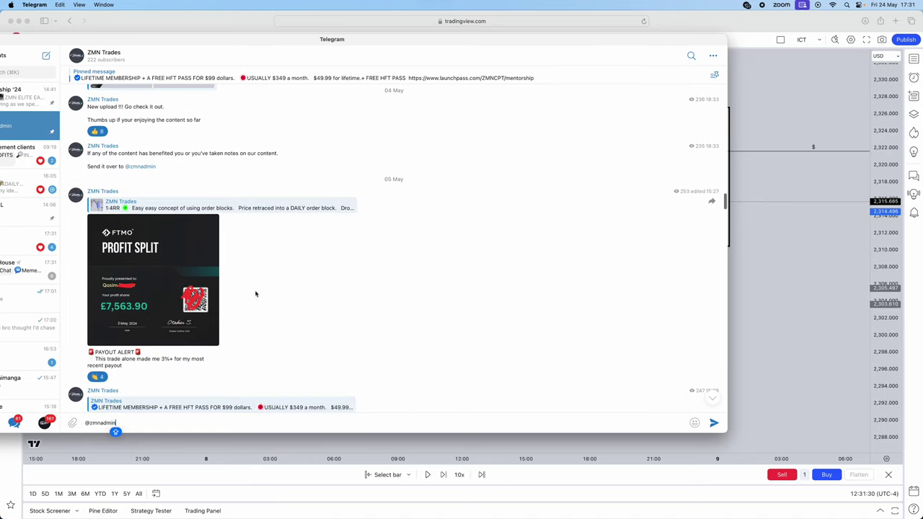
# Step: Jump to the newest post in the ZMN Trades channel, view its course video, and close the viewer
pyautogui.click(713, 399)
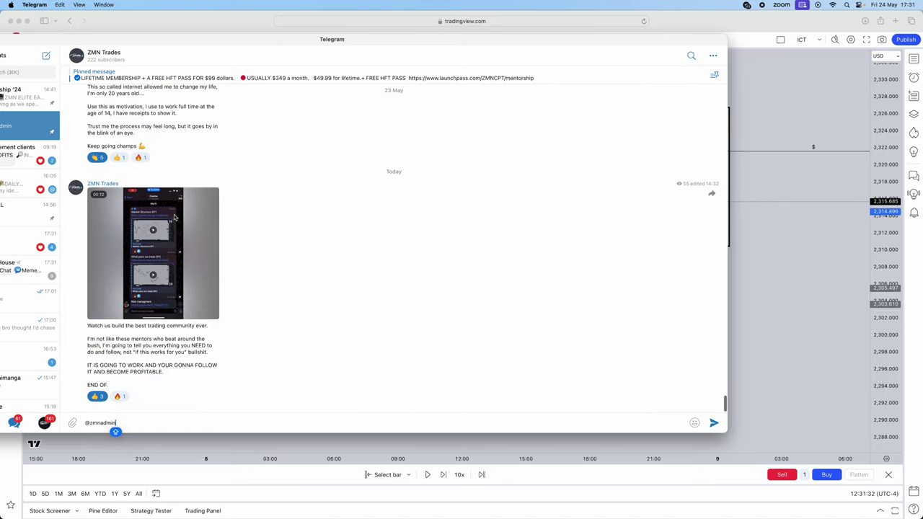
pyautogui.scroll(3, 255, 210)
pyautogui.scroll(-3, 165, 269)
pyautogui.click(165, 269)
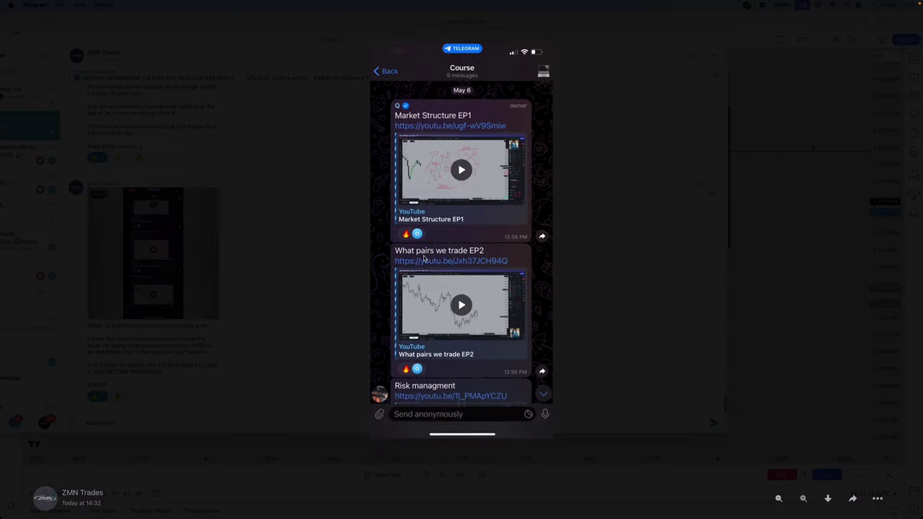
pyautogui.click(227, 238)
# Step: Review the channel's 23 May and 22 May posts, and switch from Telegram back to the XAUUSD chart in TradingView
pyautogui.scroll(5, 238, 243)
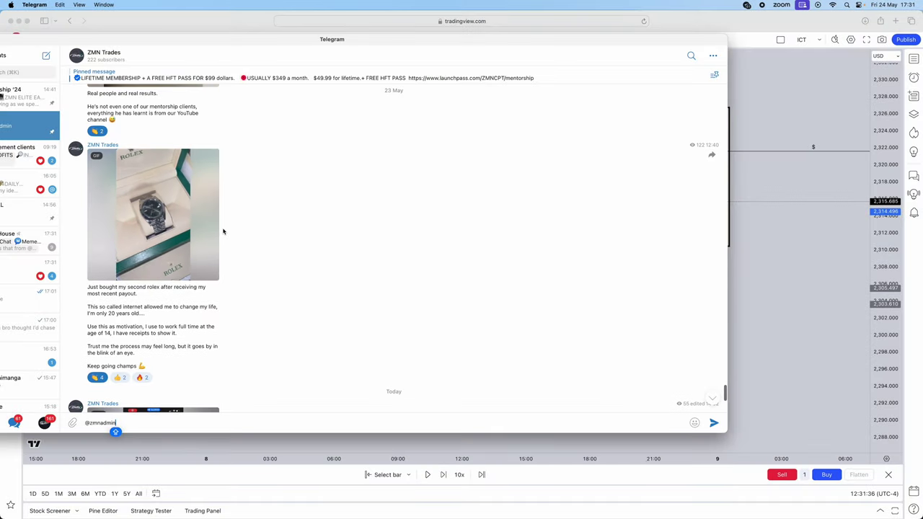
pyautogui.scroll(1, 98, 292)
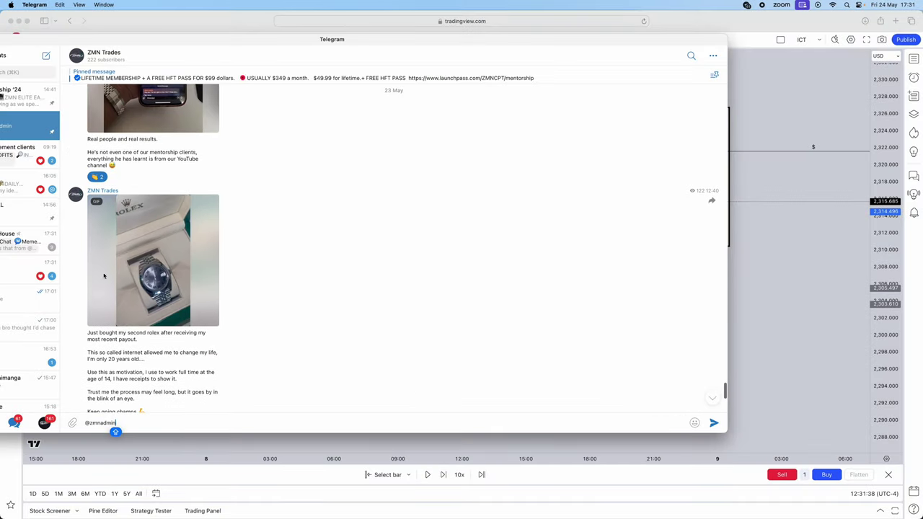
pyautogui.scroll(3, 167, 278)
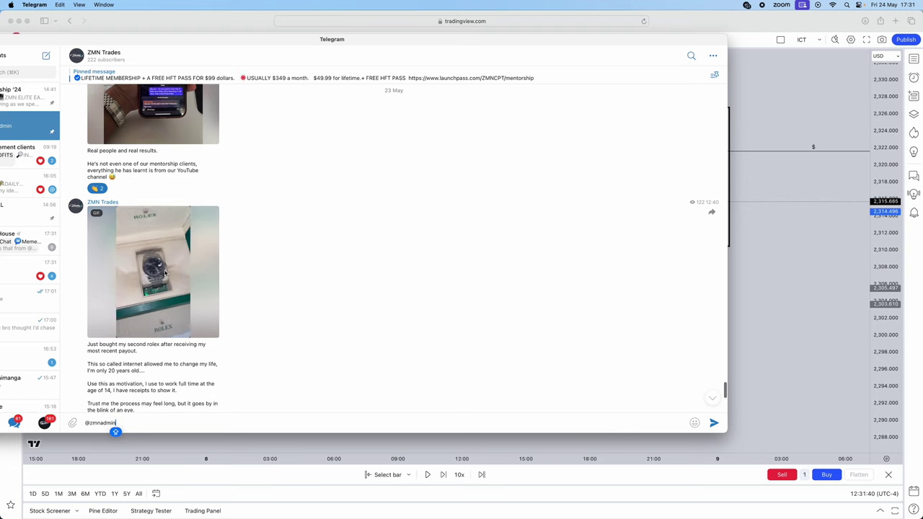
pyautogui.scroll(10, 165, 269)
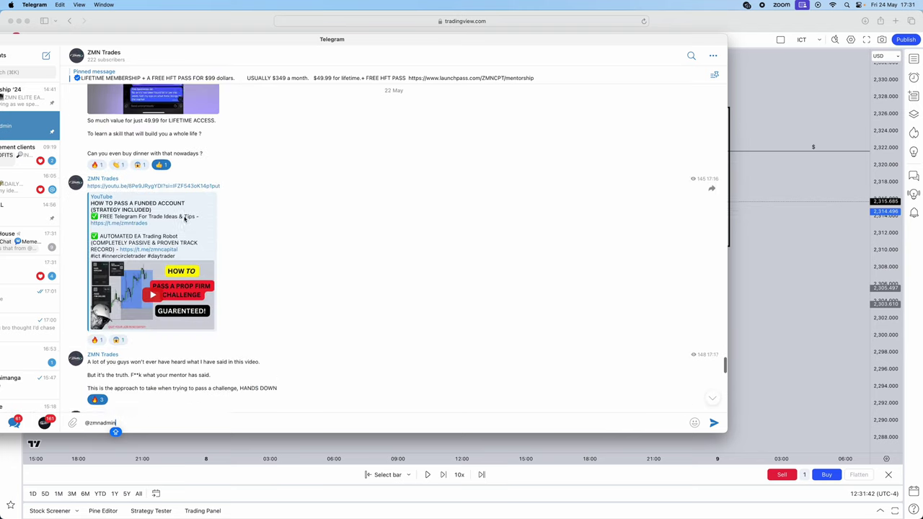
pyautogui.scroll(1, 190, 223)
pyautogui.moveTo(310, 48); pyautogui.dragTo(0, 26)
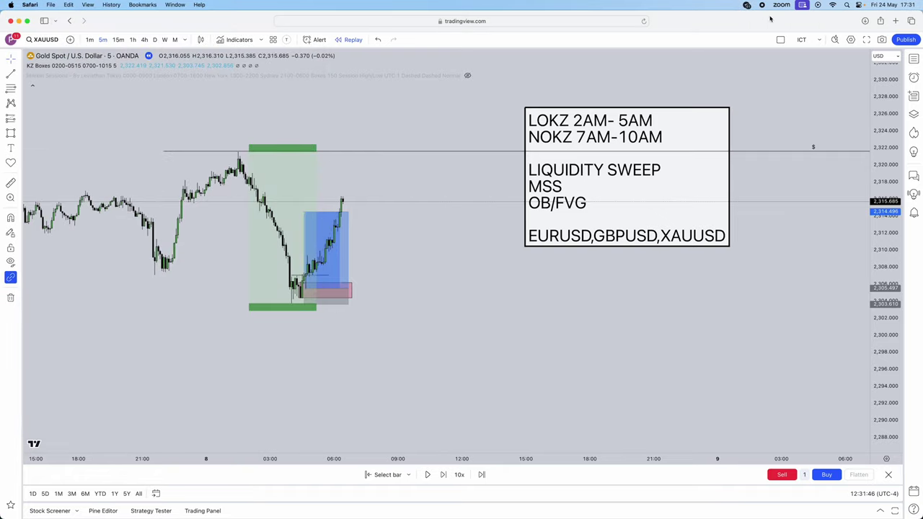